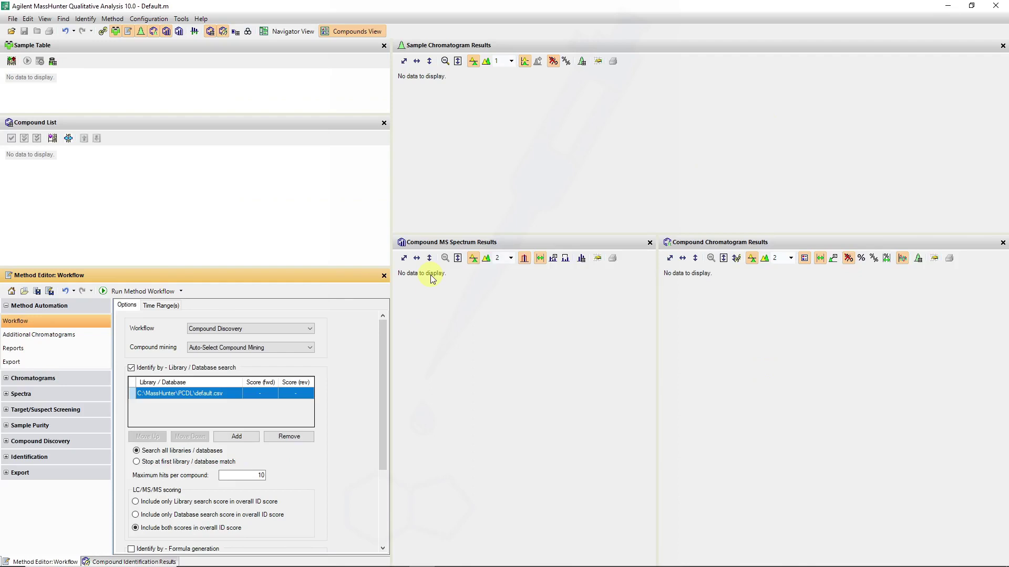
Step: Review the available compound mining options for the Compound Discovery workflow
left_click(264, 350)
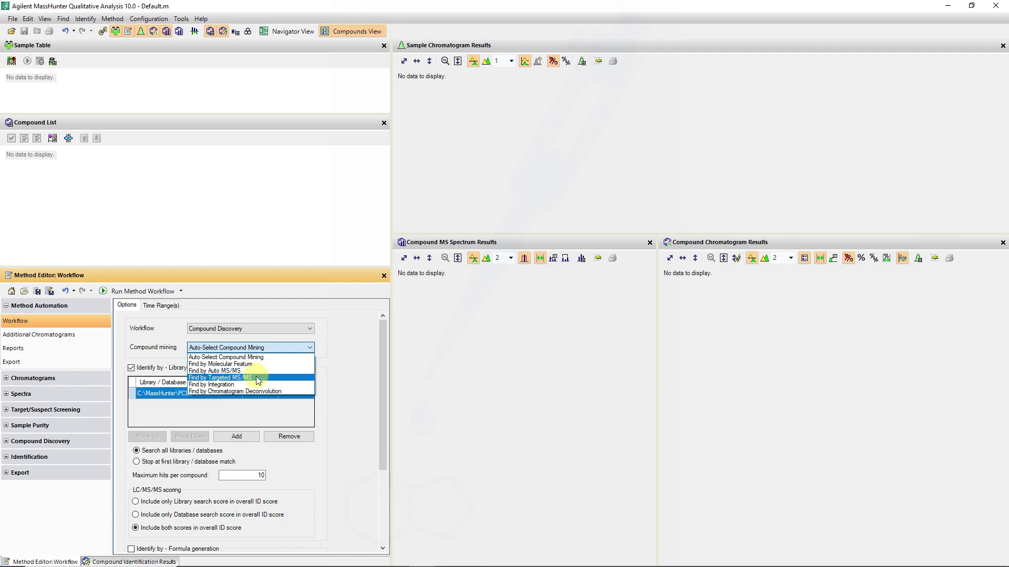
left_click(382, 422)
left_click_drag(379, 443, 385, 411)
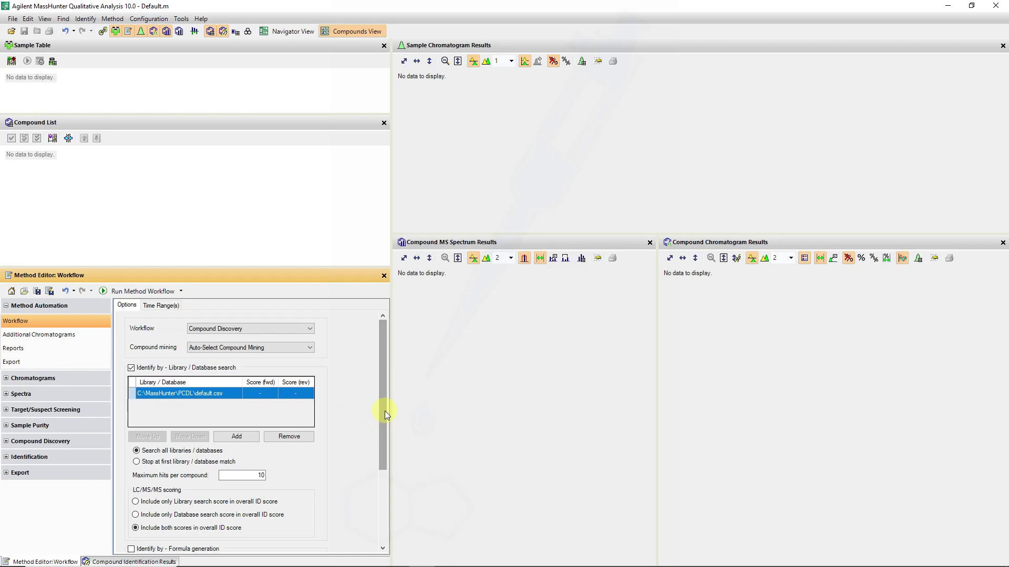
mouse_move(382, 410)
left_mouse_down()
mouse_move(387, 443)
mouse_move(390, 401)
left_mouse_up()
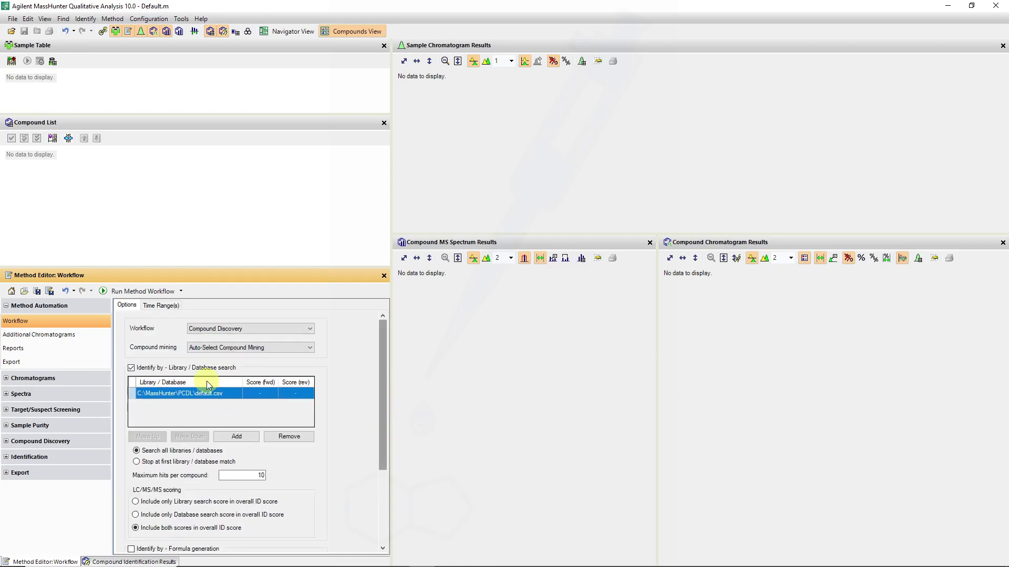
Step: Turn off library/database search identification and reload the Default.m method, discarding that unsaved change
left_click(131, 368)
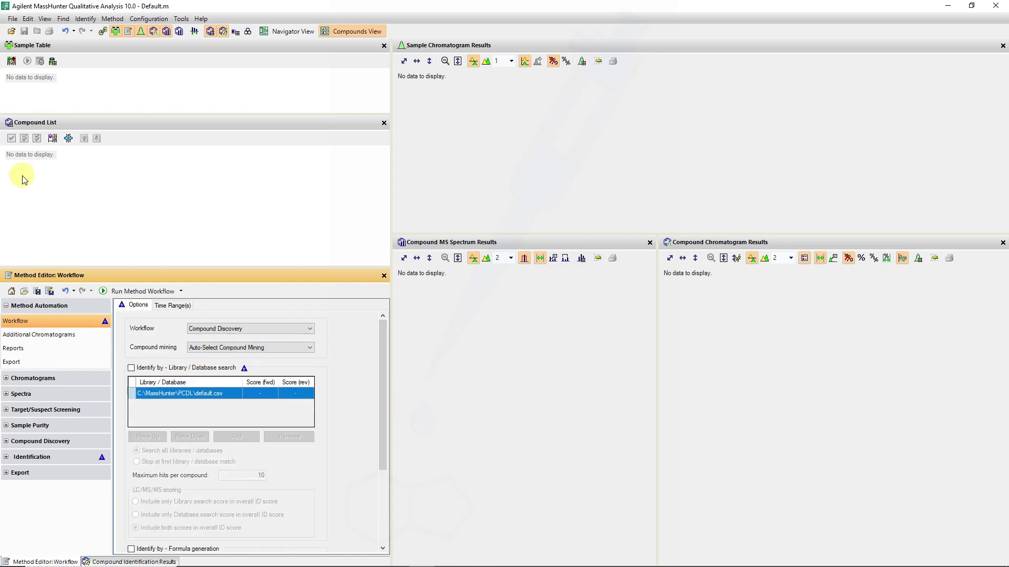
left_click(113, 21)
left_click(101, 32)
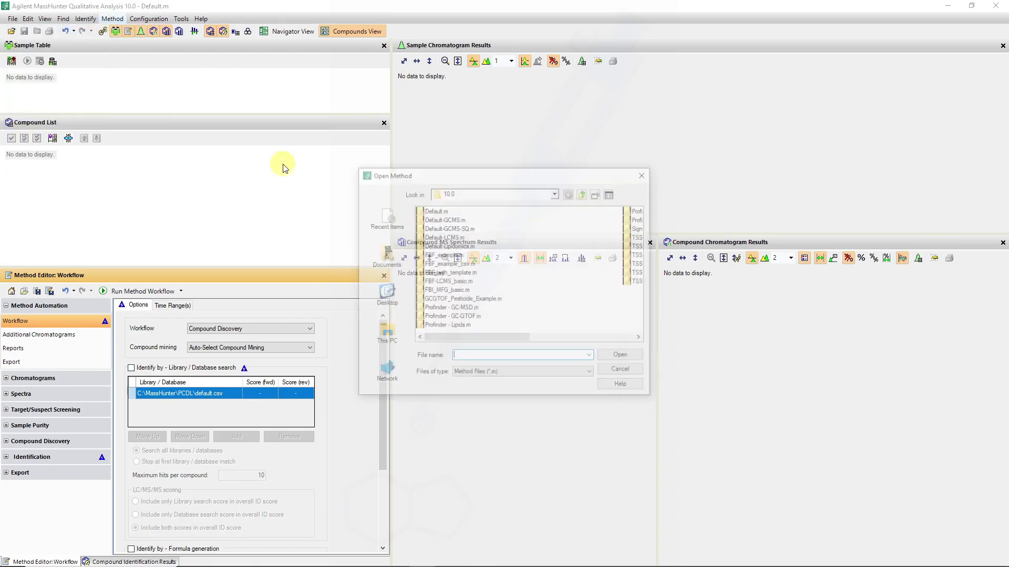
left_click(424, 210)
double_click(425, 210)
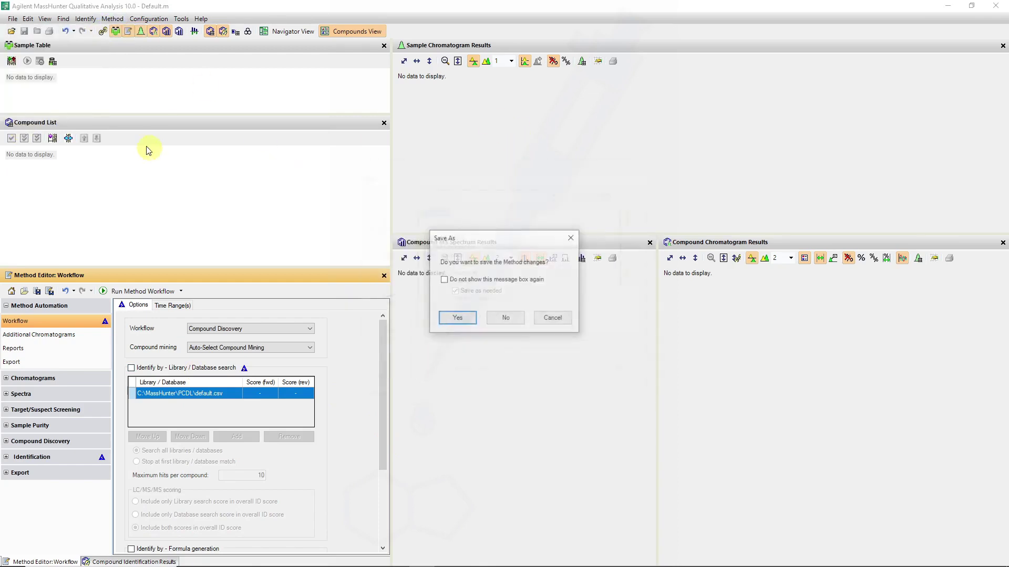
left_click(503, 318)
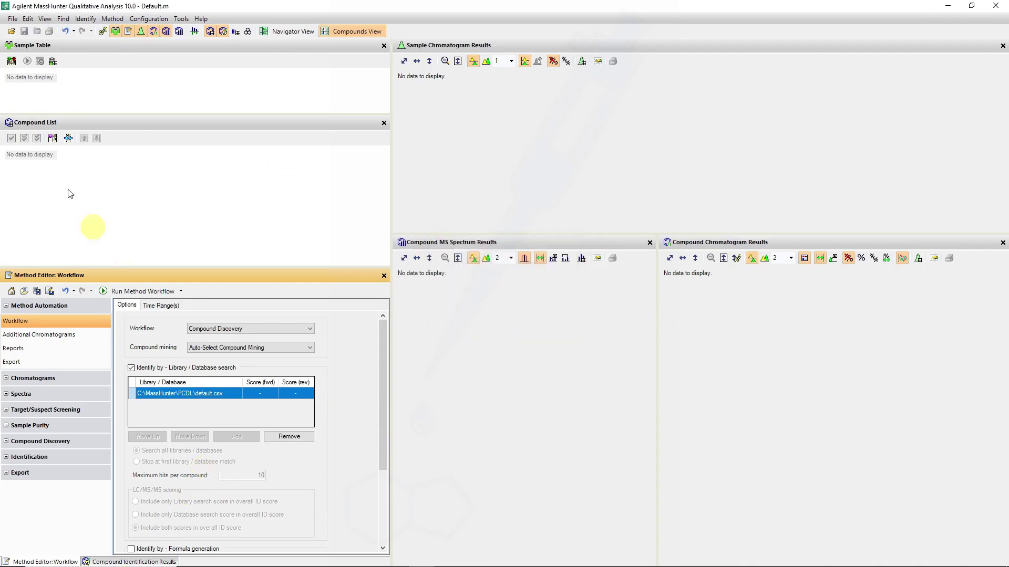
Step: Open the ForTox_TestMix_MS.d data file and set the workflow's compound mining to Find by Molecular Feature
left_click(17, 32)
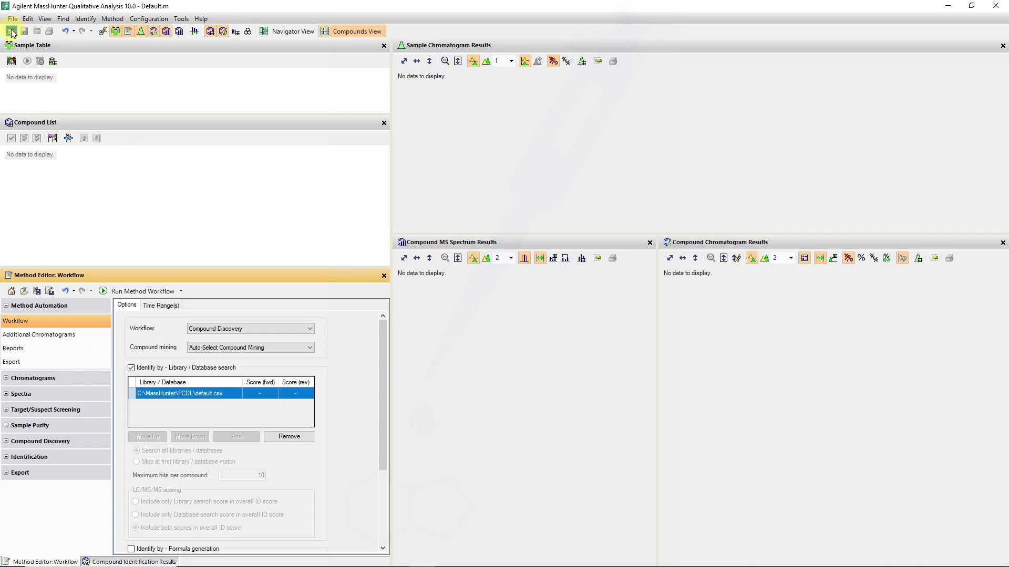
double_click(457, 162)
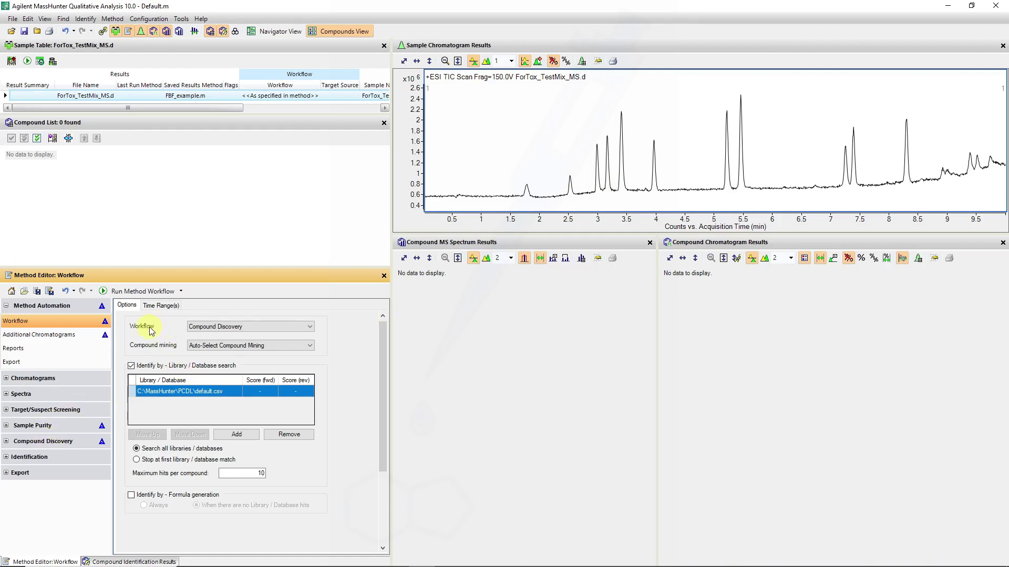
left_click(248, 346)
left_click(231, 362)
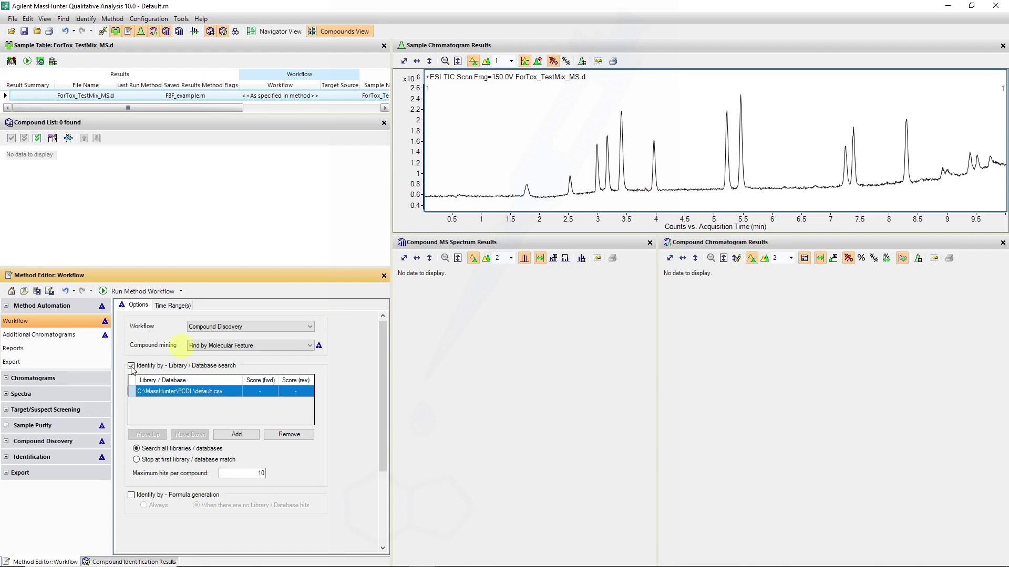
Step: Examine the Find by Molecular Feature extraction settings, including the target data types and the peak height filter
left_click(40, 442)
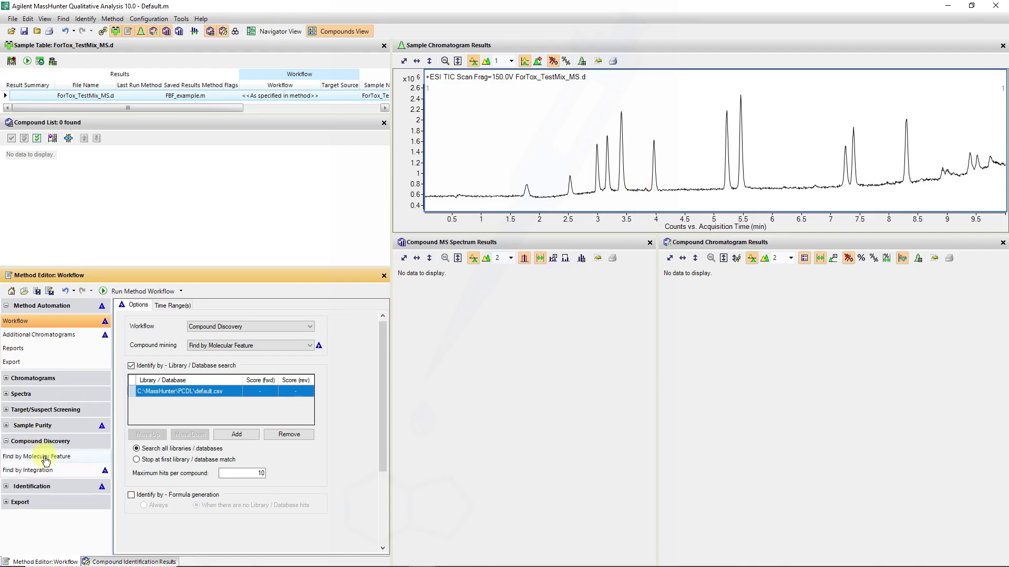
left_click(46, 458)
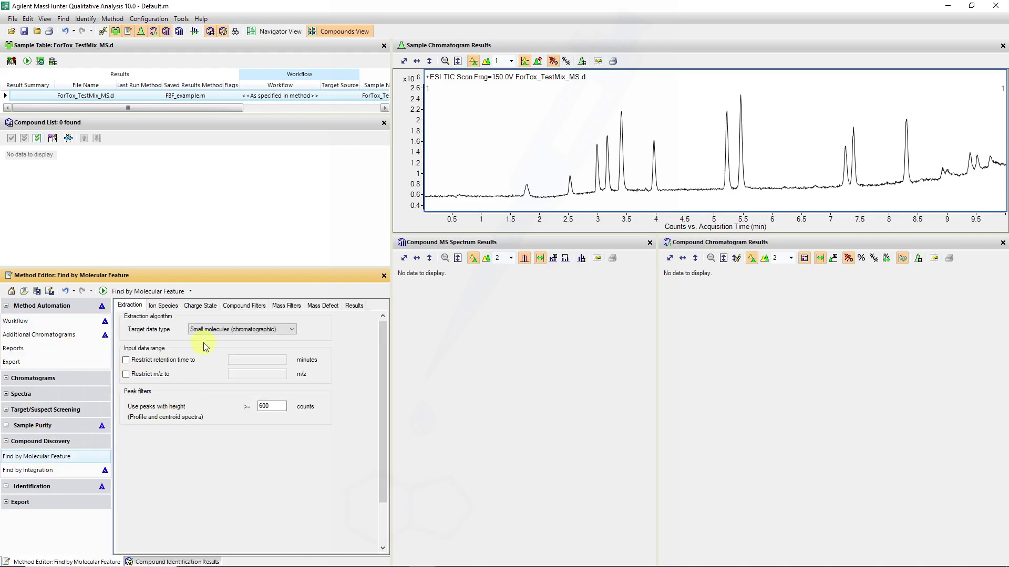
left_click(248, 329)
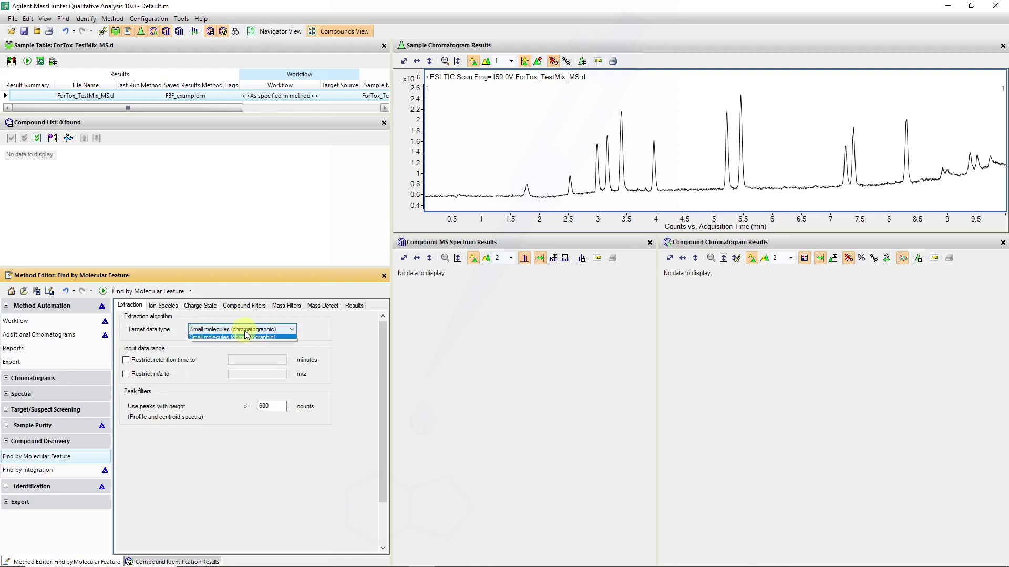
left_click(252, 352)
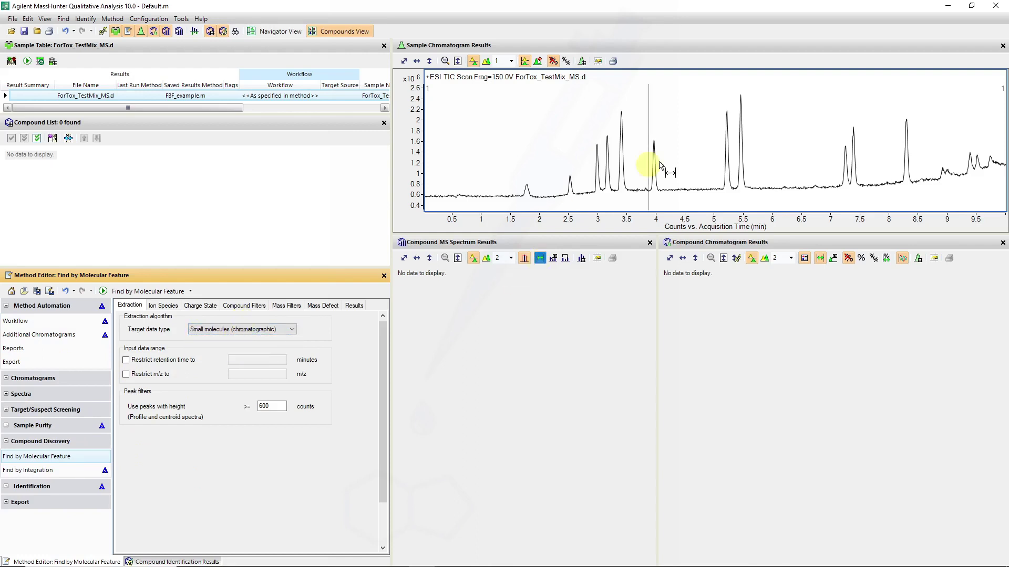
left_click(277, 329)
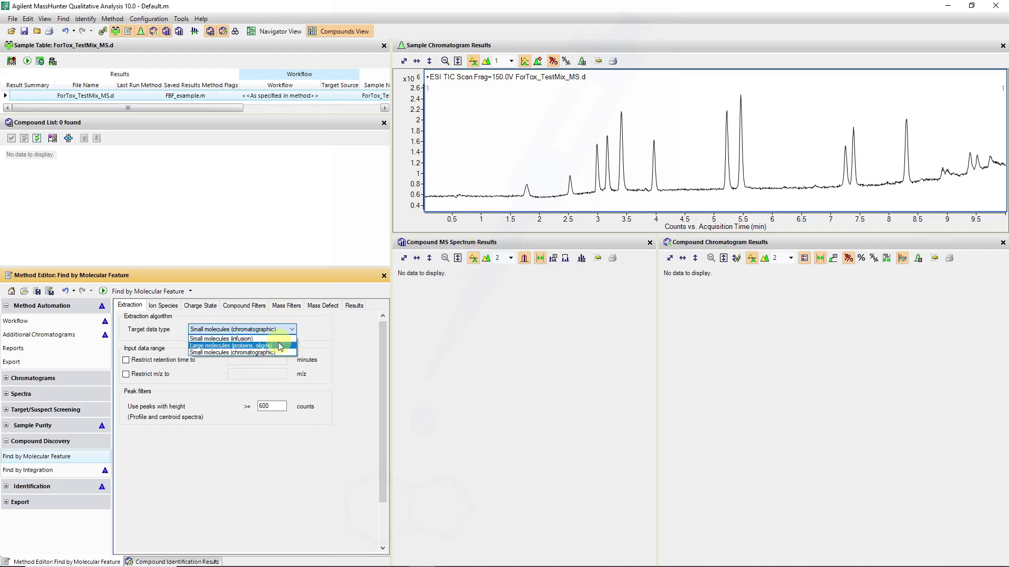
left_click(324, 342)
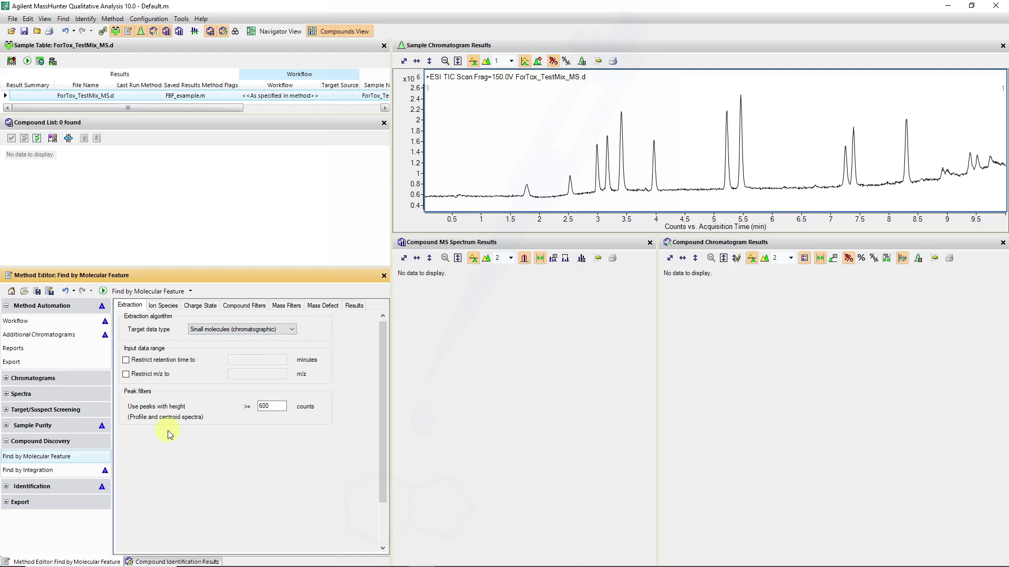
left_click(272, 407)
double_click(274, 407)
Step: Limit the allowed positive ion species for molecular feature extraction to +H and +Na
left_click(161, 308)
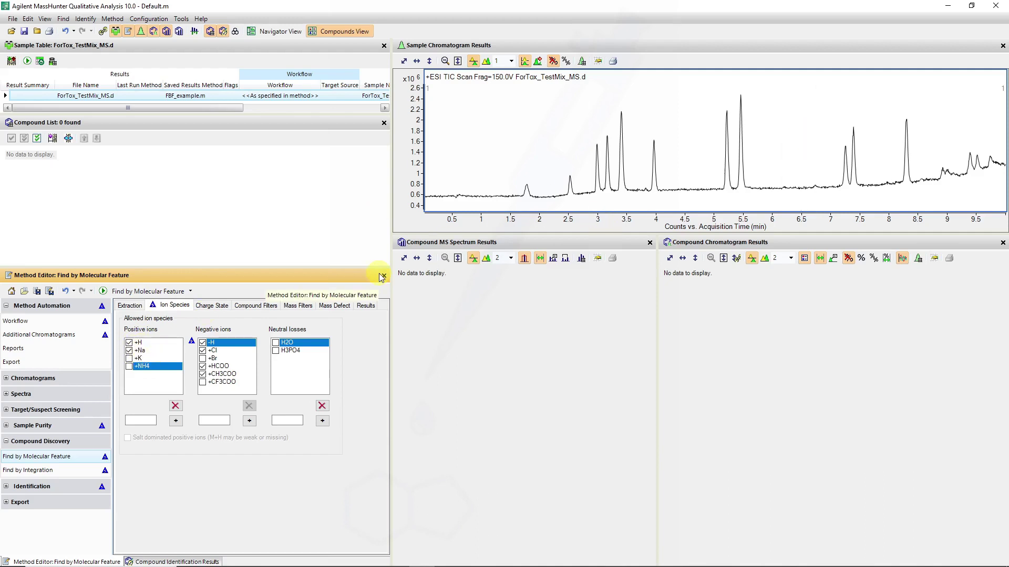
Step: Review the charge state, compound filter, mass filter, mass defect and results settings for molecular feature extraction
left_click(211, 306)
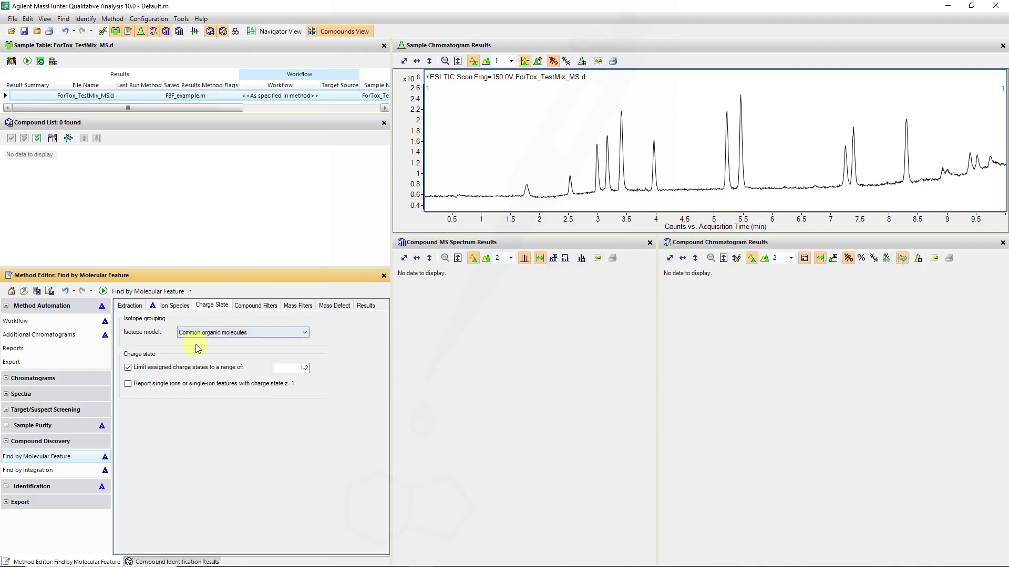
left_click(221, 336)
left_click(220, 336)
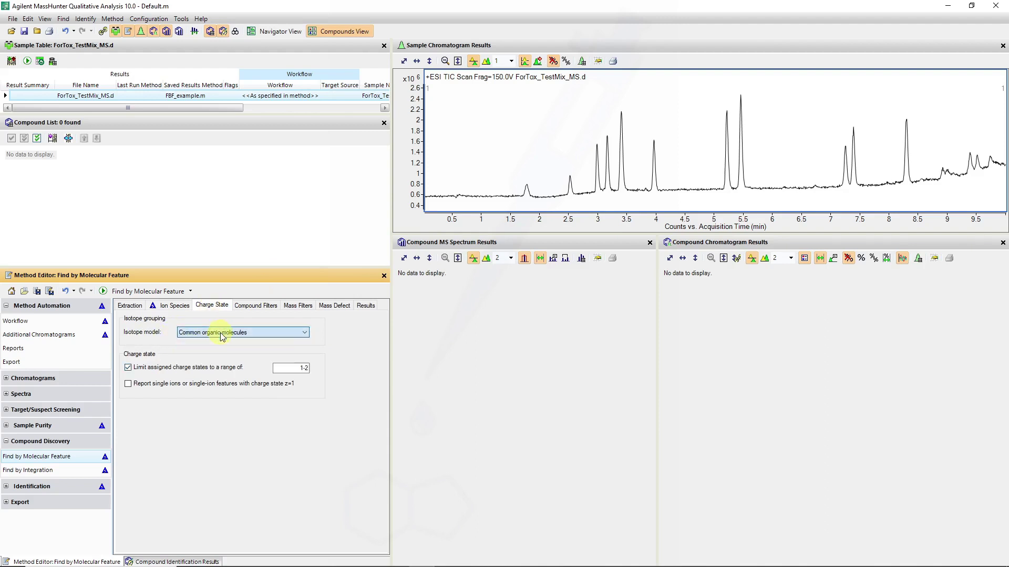
left_click(259, 305)
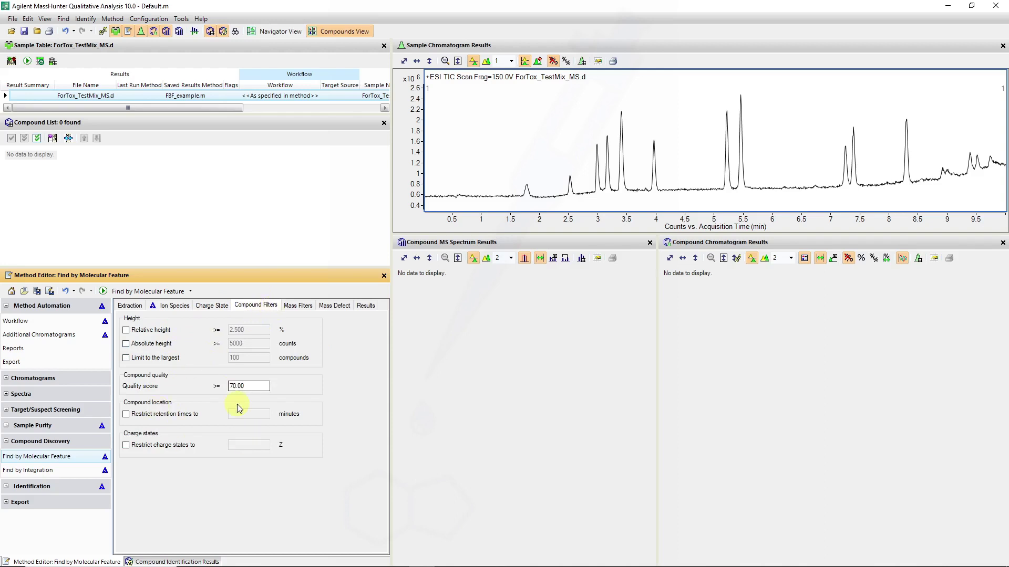
left_click(295, 308)
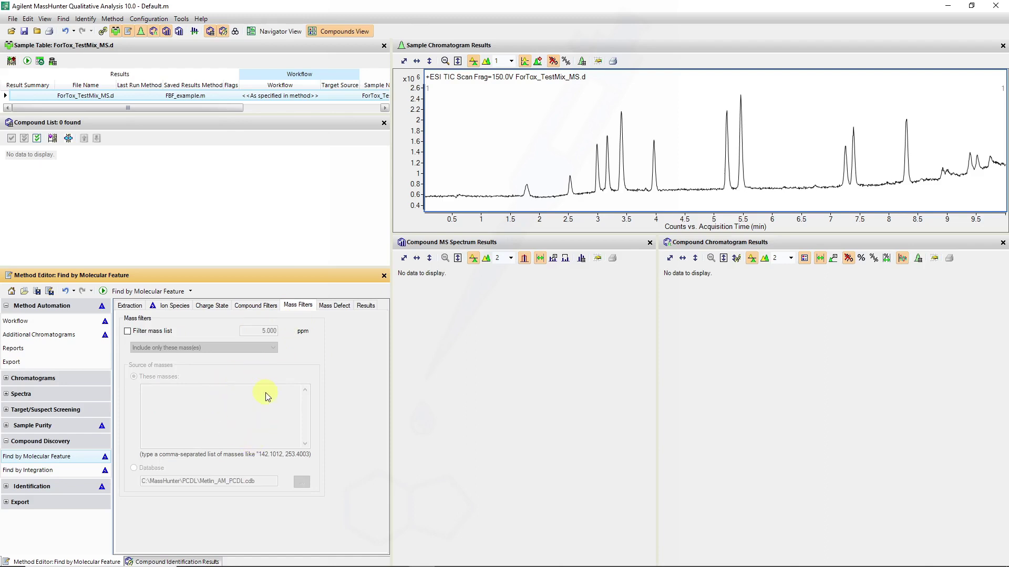
left_click(330, 308)
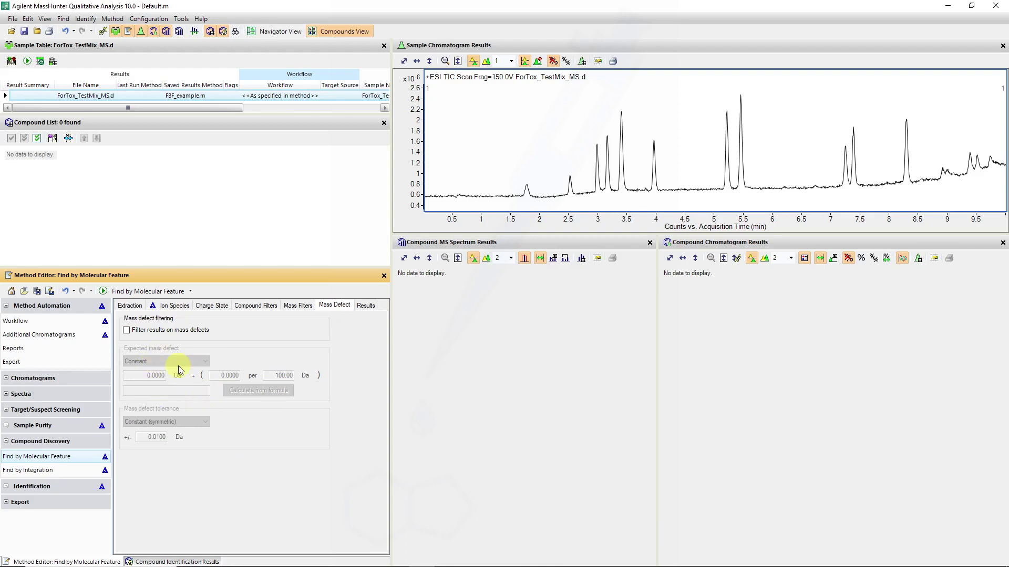
left_click(366, 309)
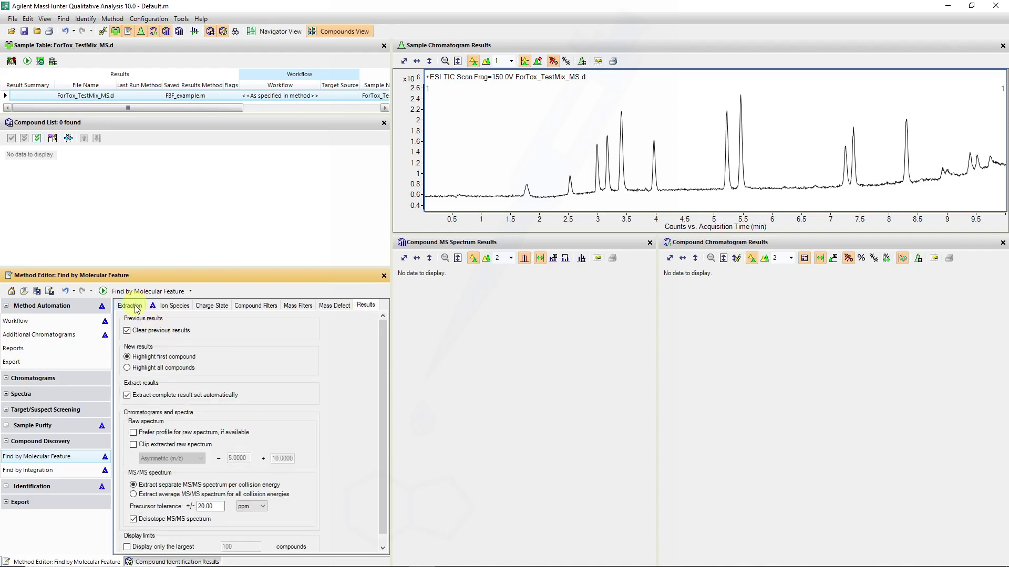
left_click(135, 304)
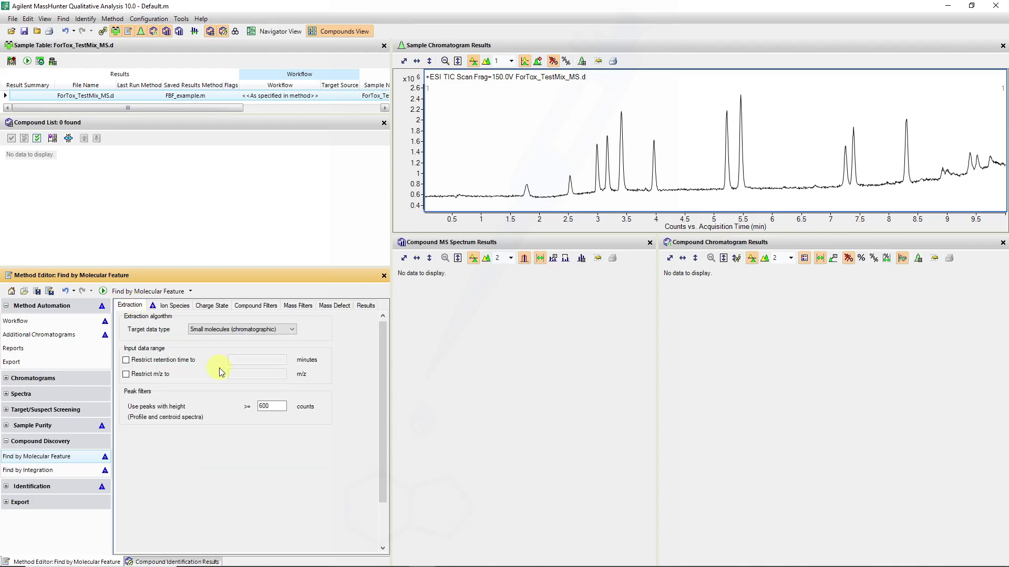
Step: Turn off library/database search identification in the workflow settings and run the method workflow on the sample
left_click(30, 321)
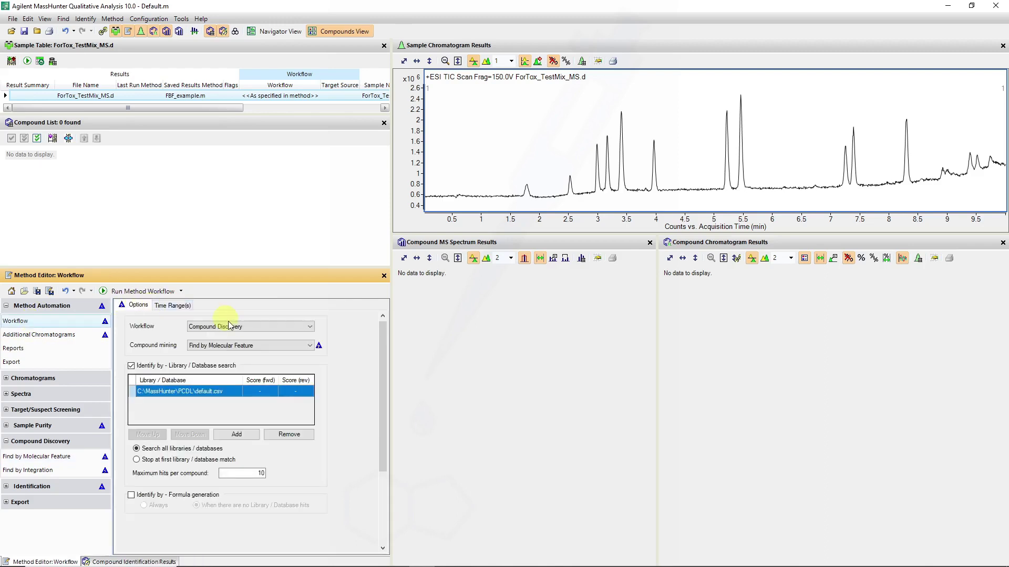
left_click(131, 365)
mouse_move(380, 403)
left_mouse_down()
mouse_move(385, 440)
mouse_move(381, 399)
left_mouse_up()
left_click(147, 288)
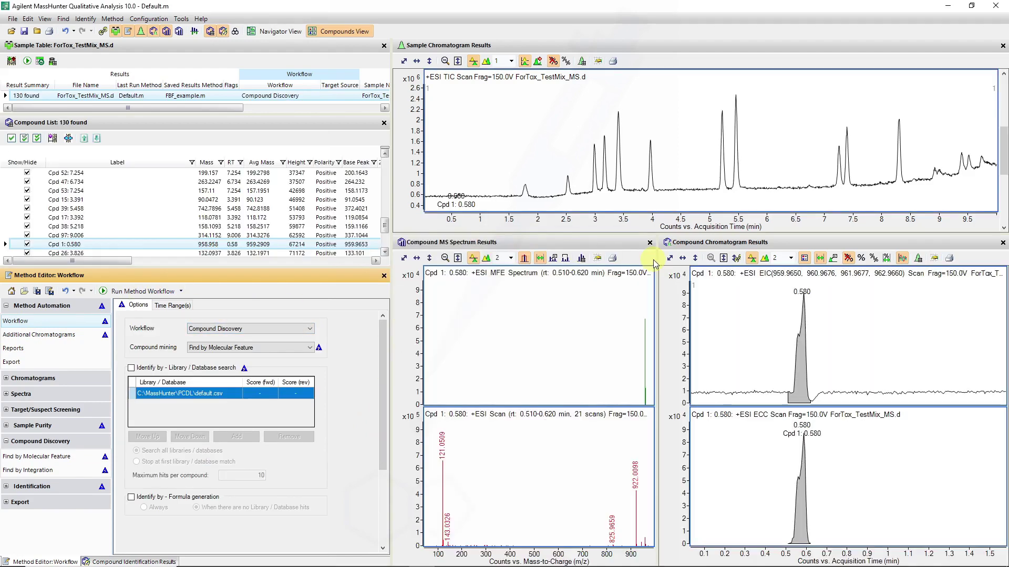
Step: Sort the compound list by ascending height and display the compound with the lowest height
left_click(38, 98)
left_click_drag(387, 230, 387, 168)
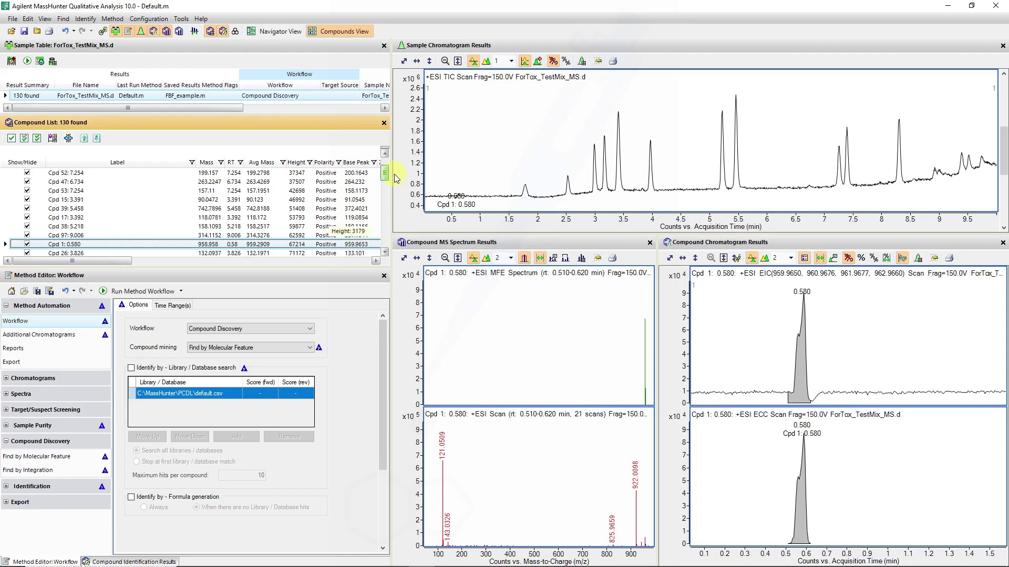
left_click(302, 167)
left_click(304, 167)
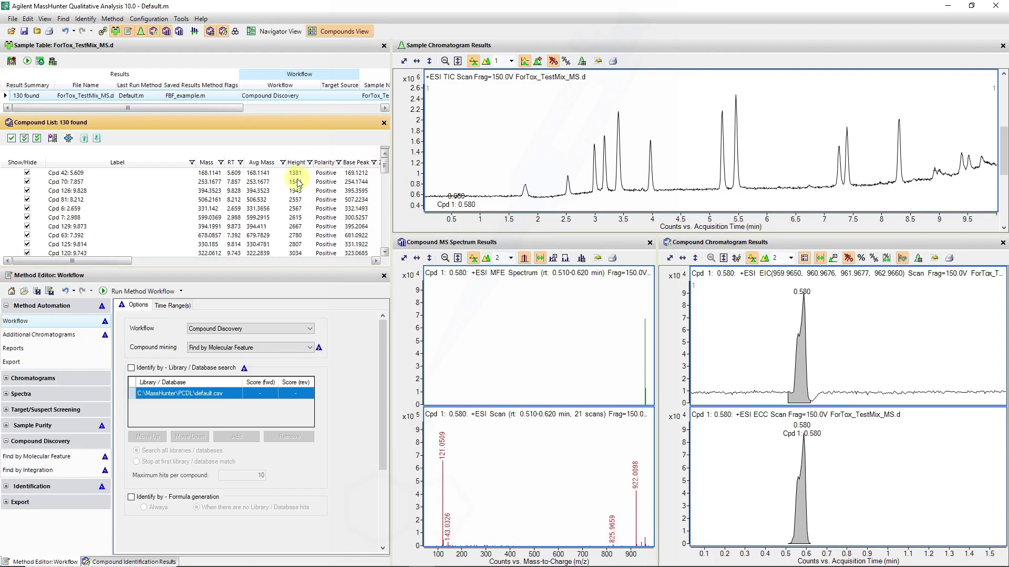
left_click(296, 173)
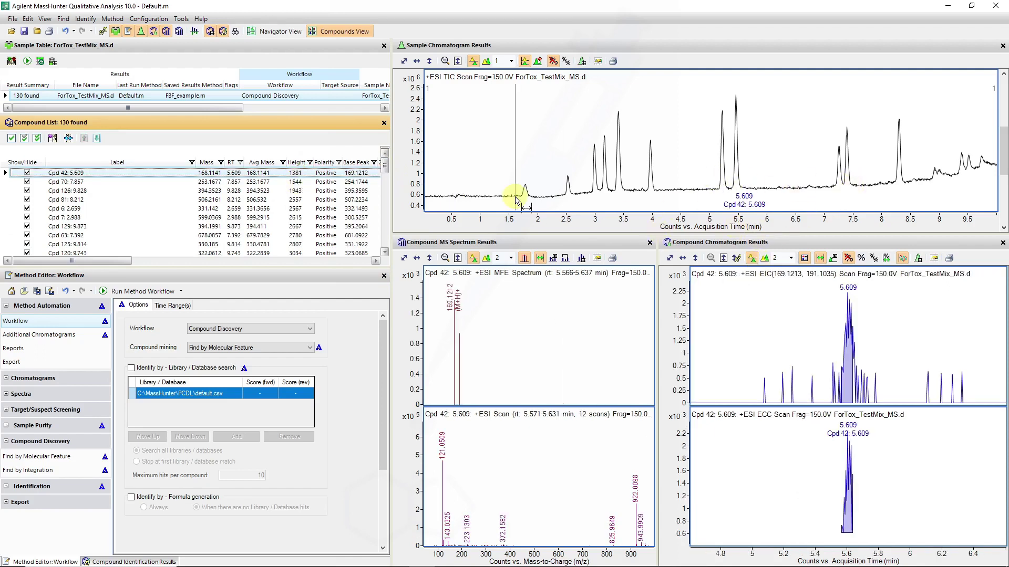
Step: Inspect the selected compound's peak near the baseline of the sample's total ion chromatogram
double_click(417, 167)
left_click(420, 180)
left_click_drag(420, 184, 430, 99)
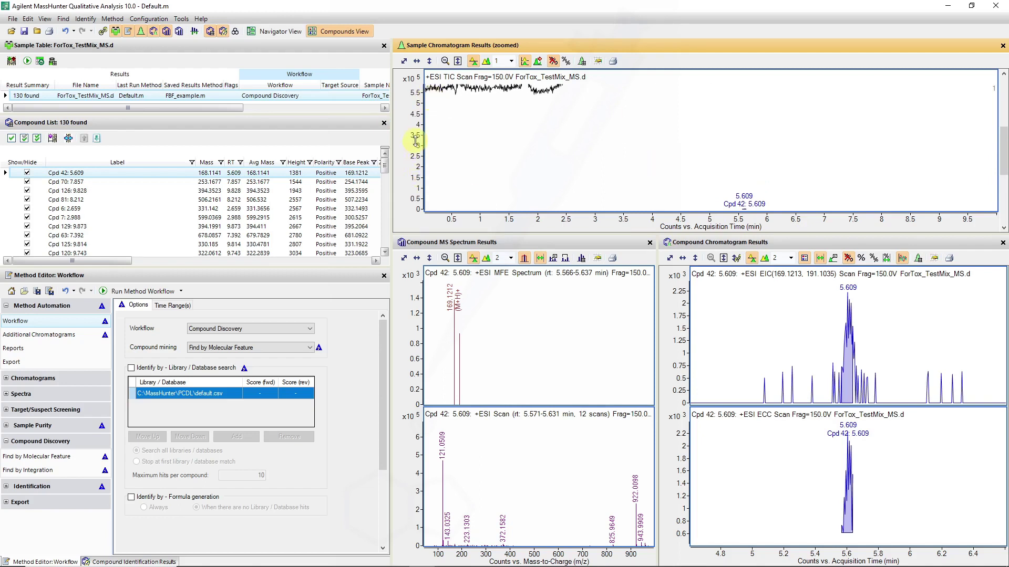
left_click(737, 201)
Step: Examine the (M+H)+ and (M+Na)+ ions in the selected compound's MFE and raw scan spectra
left_click_drag(443, 390, 477, 402)
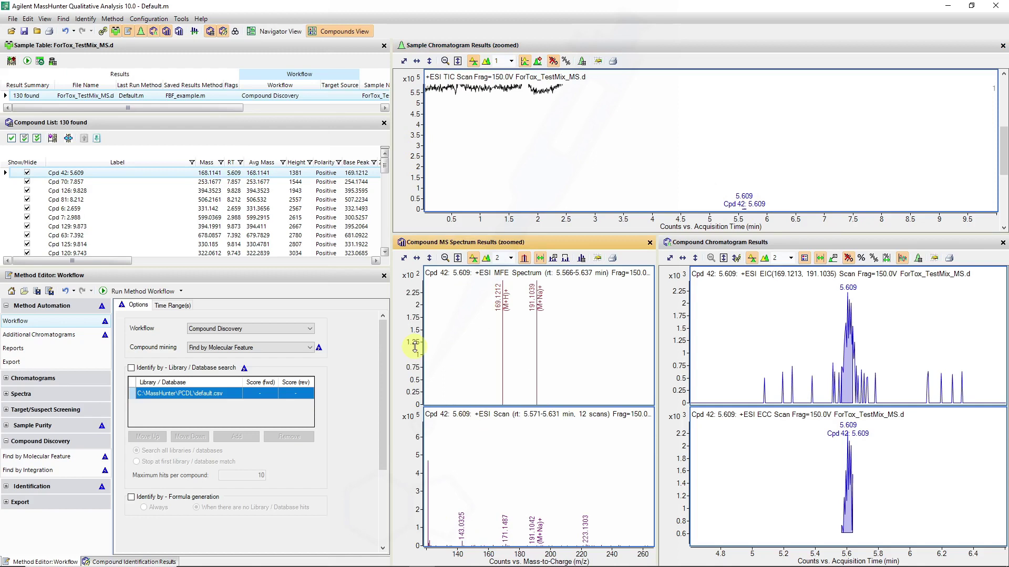
left_click_drag(414, 347, 415, 407)
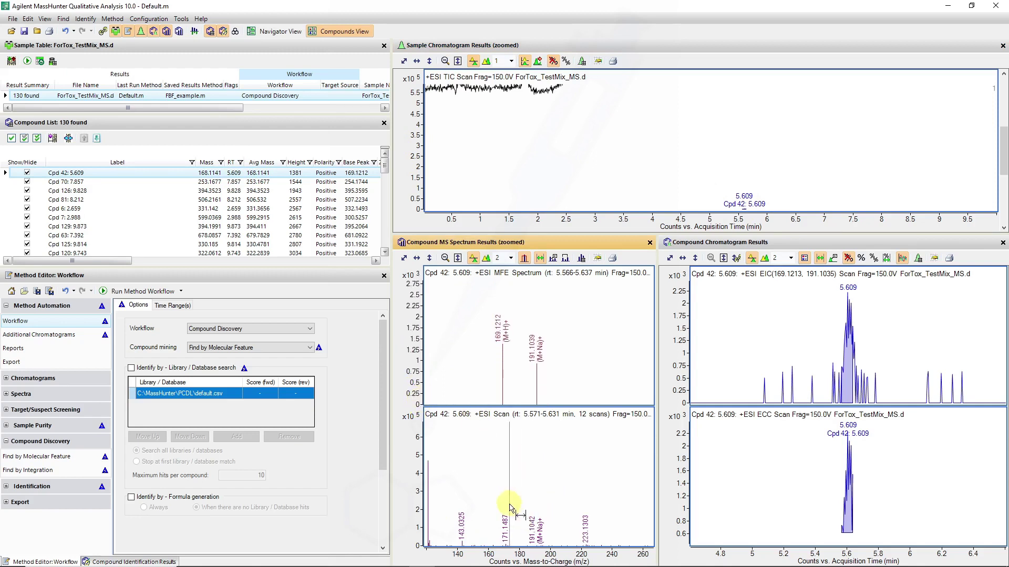
left_click_drag(492, 508, 547, 551)
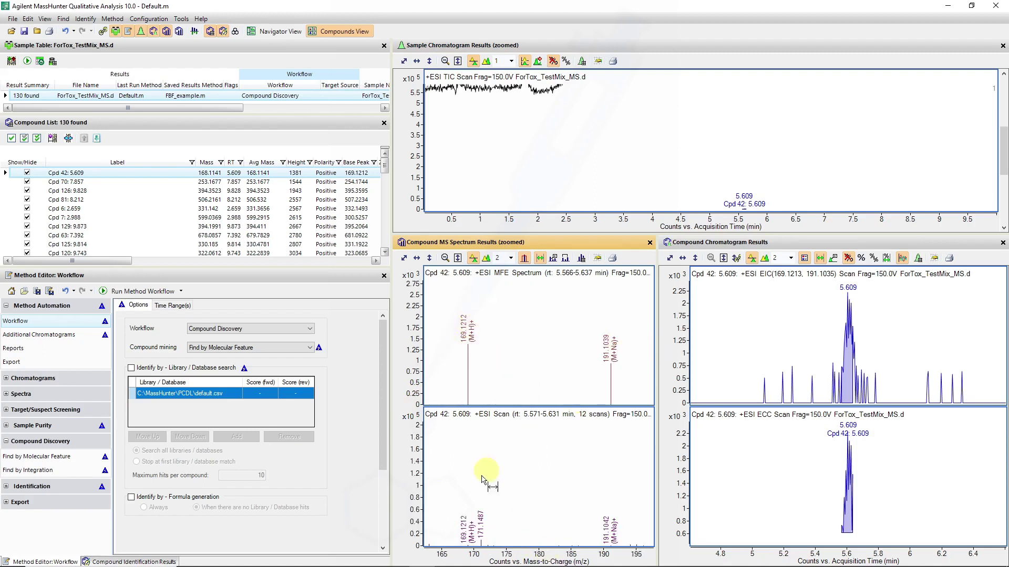
left_click_drag(455, 515, 489, 550)
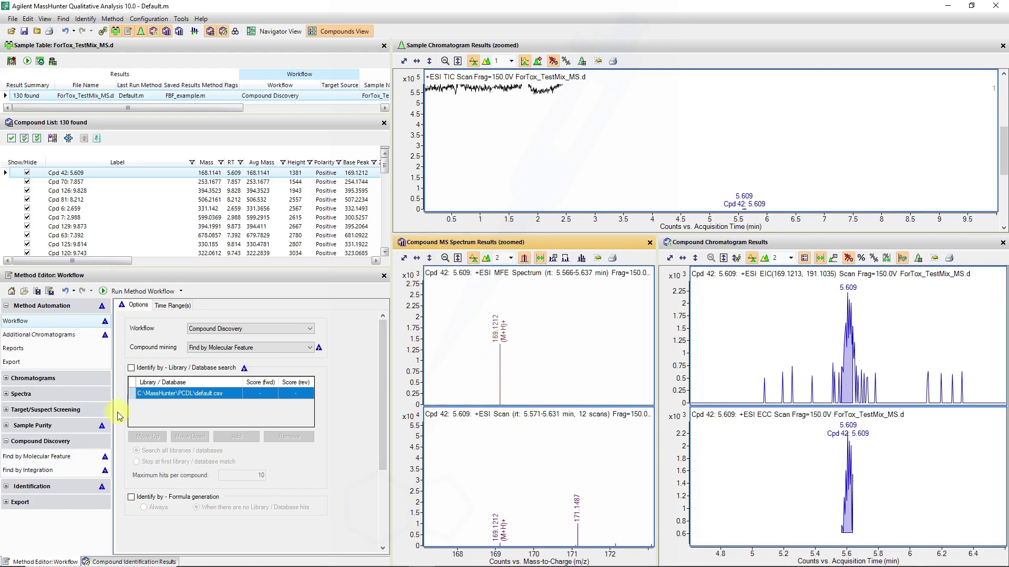
Step: Review the Find by Molecular Feature compound filters and the Vol values in the compound list
left_click(34, 457)
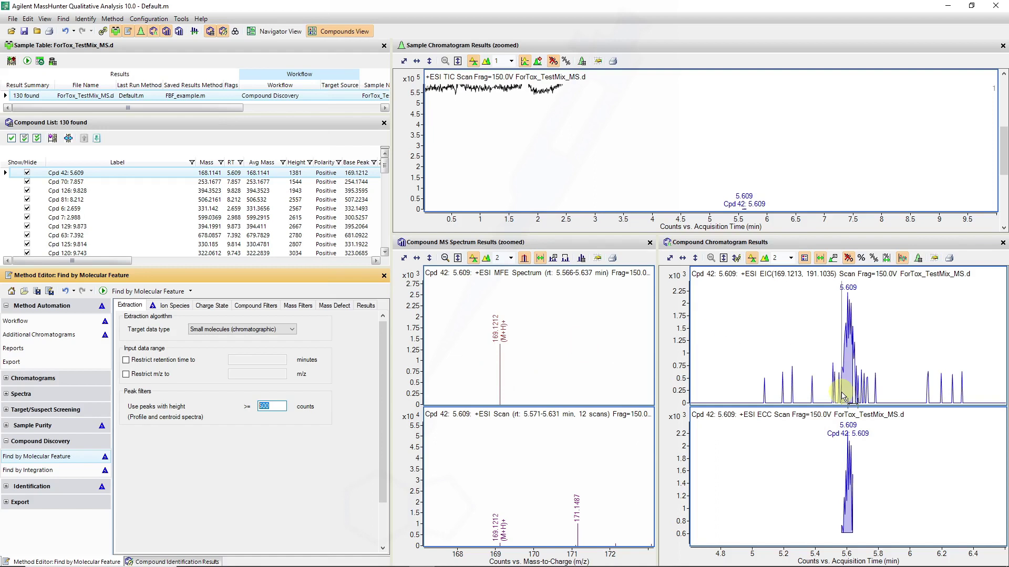
left_click(256, 307)
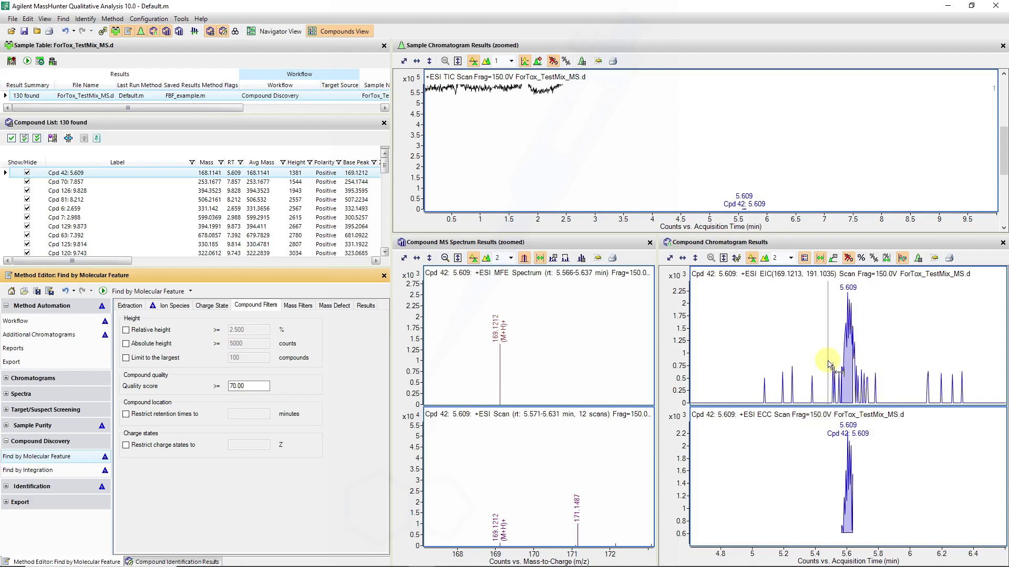
left_click(78, 257)
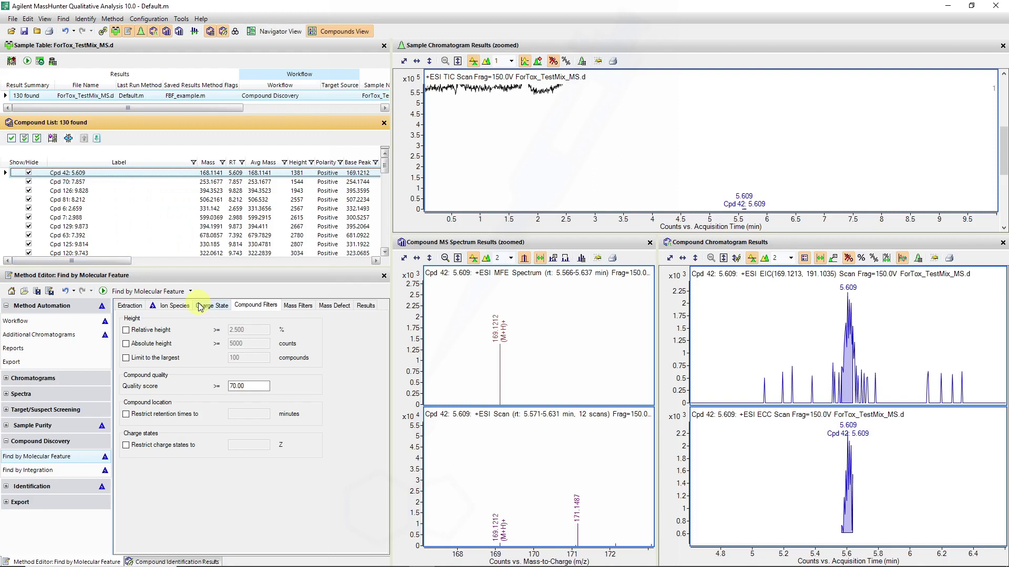
left_click_drag(123, 266, 253, 265)
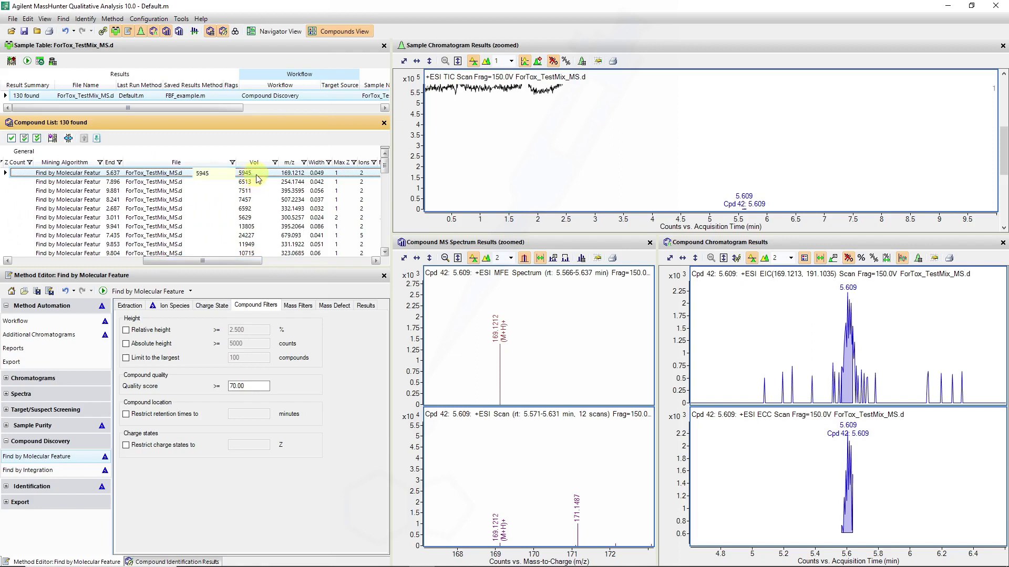
mouse_move(258, 167)
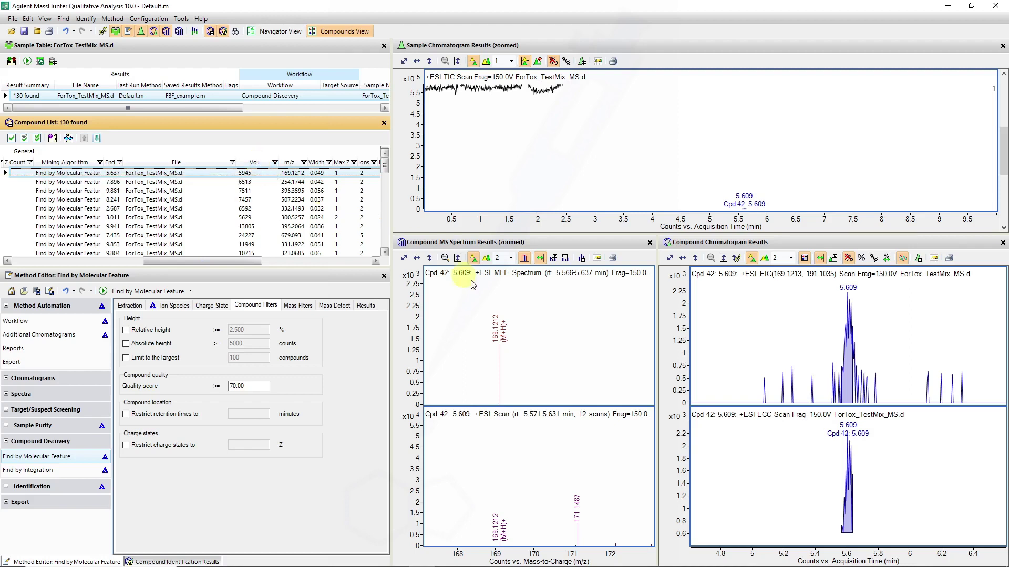
Step: Set the Find by Molecular Feature extraction peak height filter to 1000 counts and rerun the method workflow
left_click(298, 305)
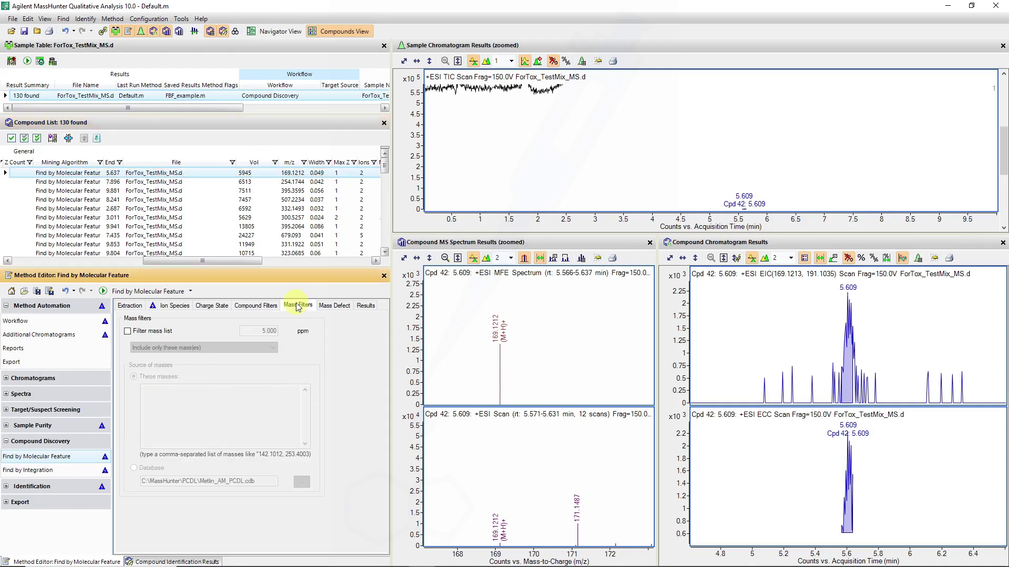
left_click(235, 307)
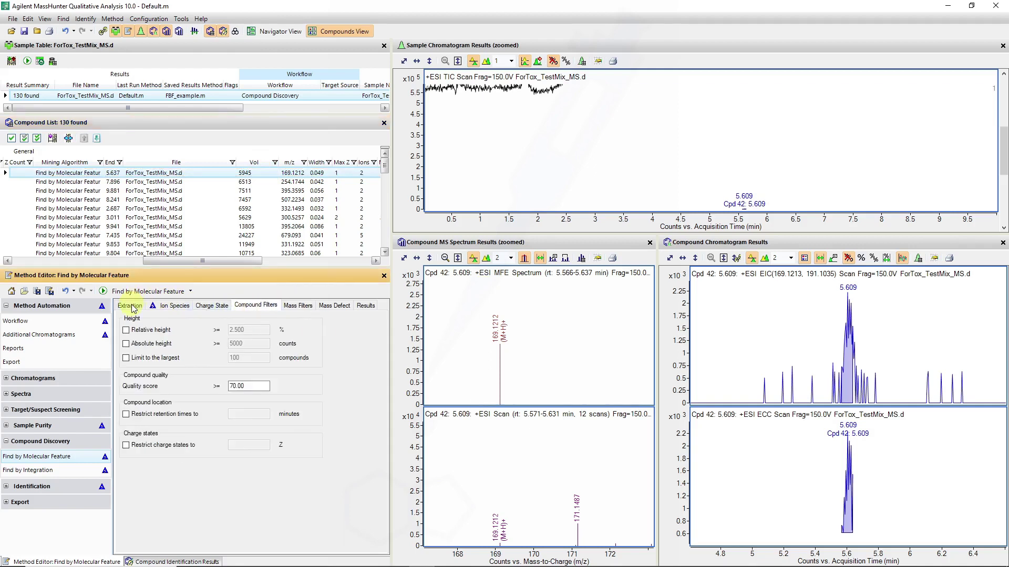
left_click(131, 305)
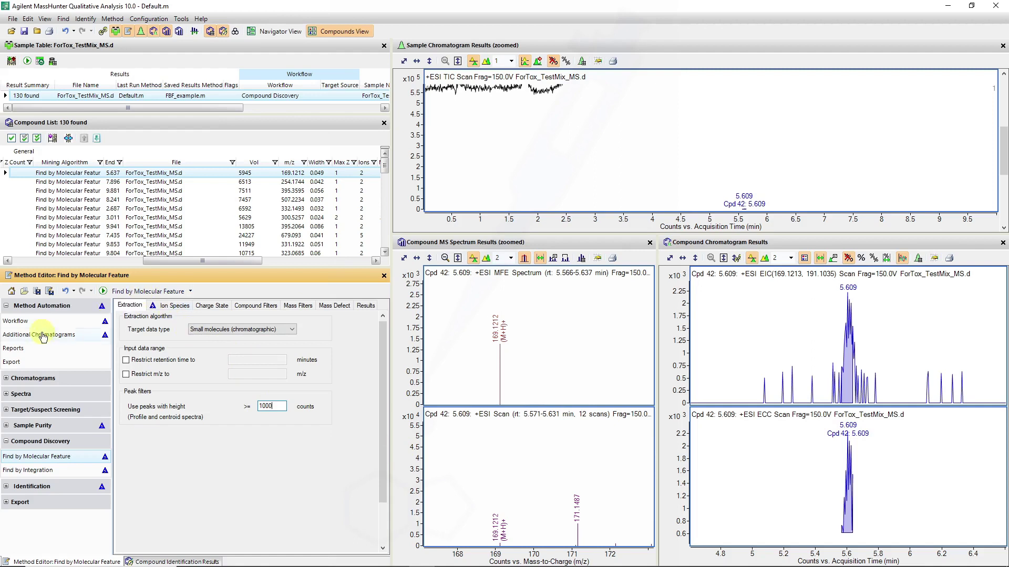
left_click(42, 322)
left_click(143, 291)
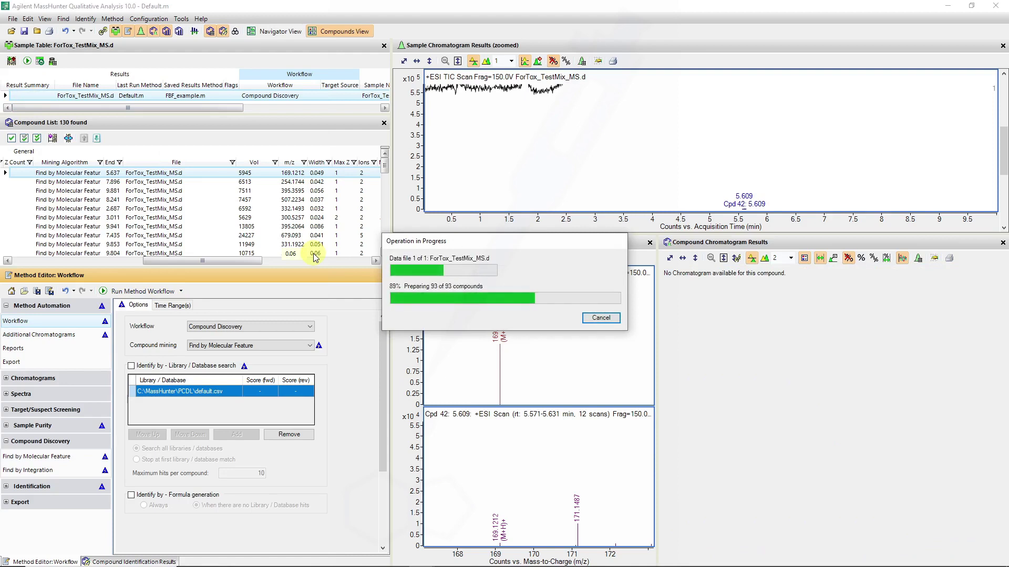
left_click_drag(386, 218, 386, 162)
left_click(30, 98)
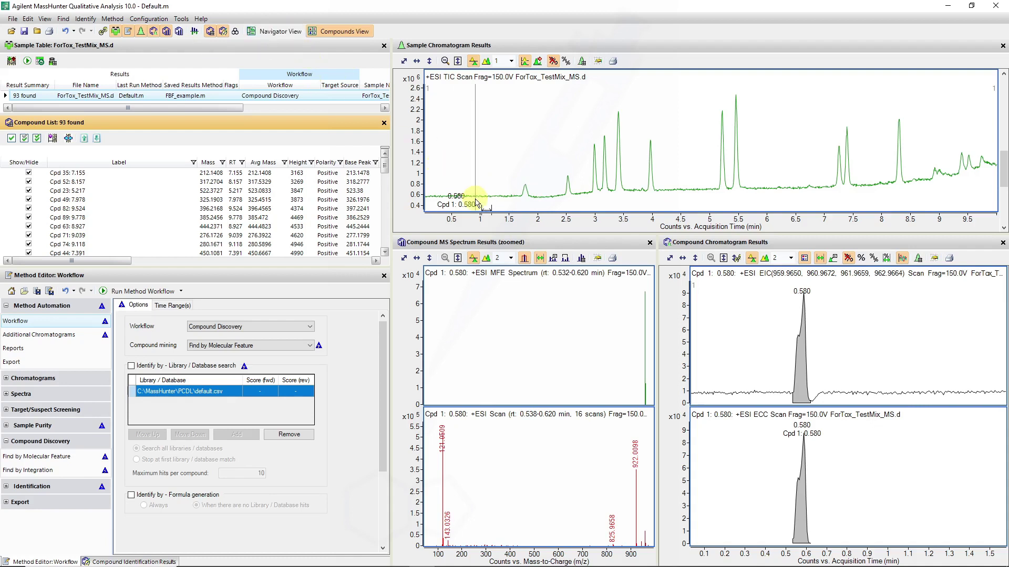
Step: Switch to Navigator View and extract an averaged scan spectrum from the TIC over about 0.23 to 1.26 min
left_click(272, 32)
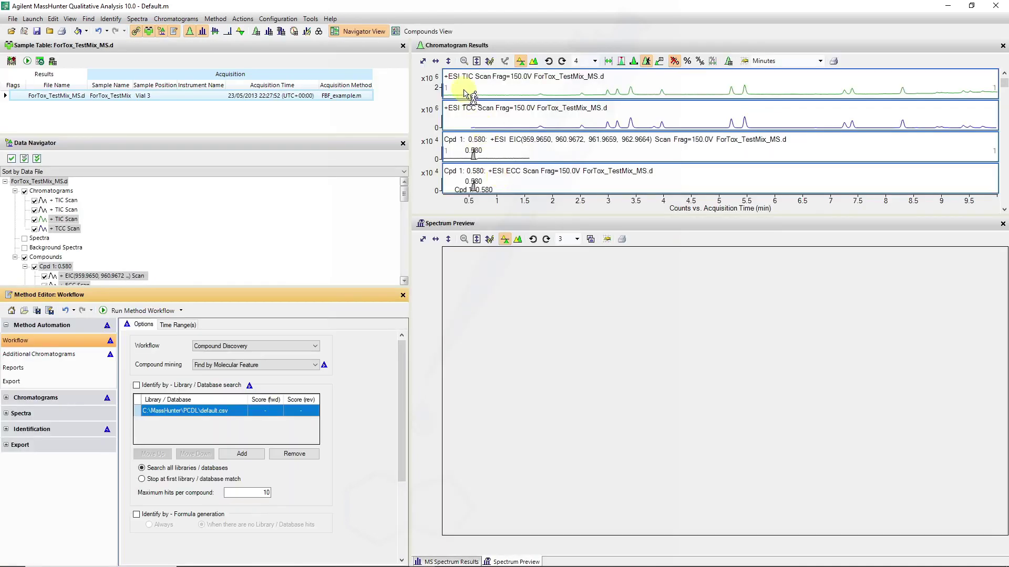
left_click(608, 61)
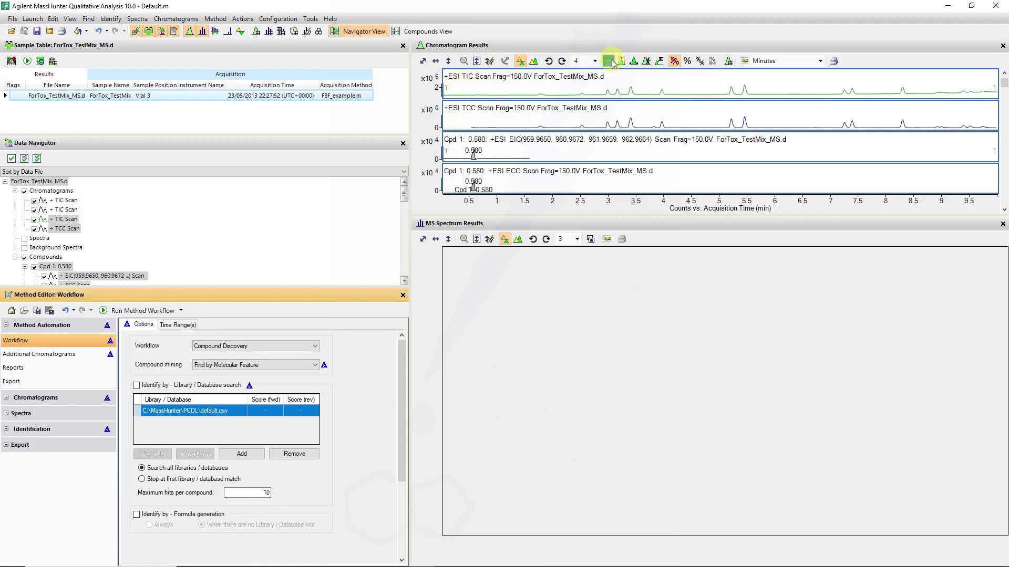
left_click_drag(451, 87, 506, 94)
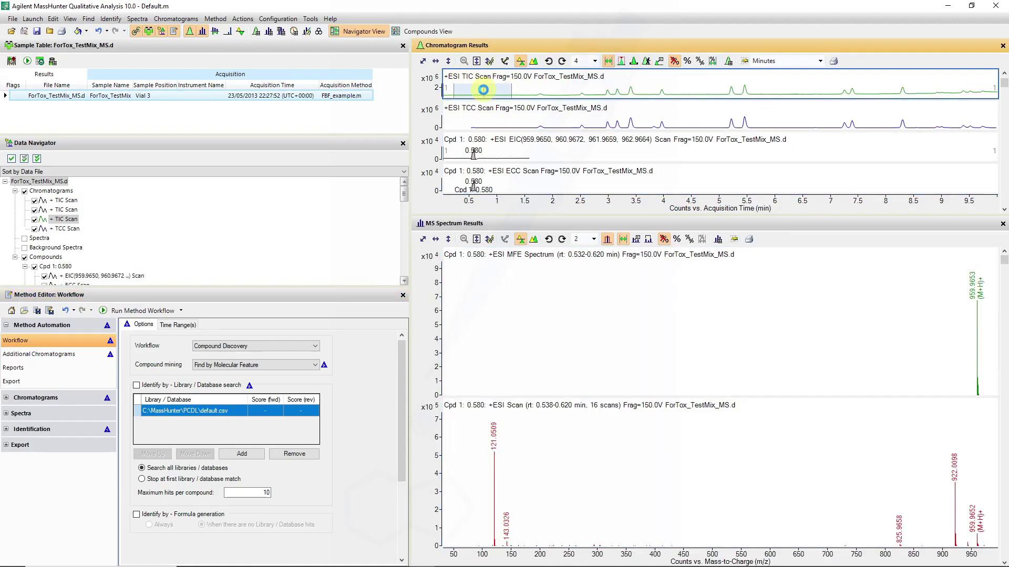
Step: Examine the background noise height at the baseline of the extracted scan spectrum, focusing on about m/z 90 to 340
left_click_drag(438, 377, 436, 266)
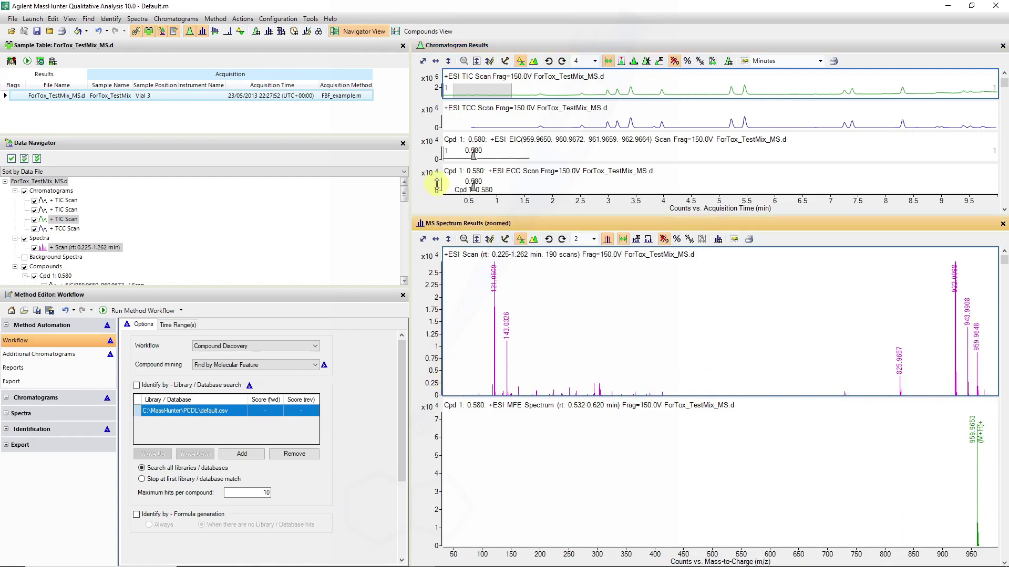
left_click_drag(431, 383, 420, 239)
left_click_drag(434, 363, 435, 327)
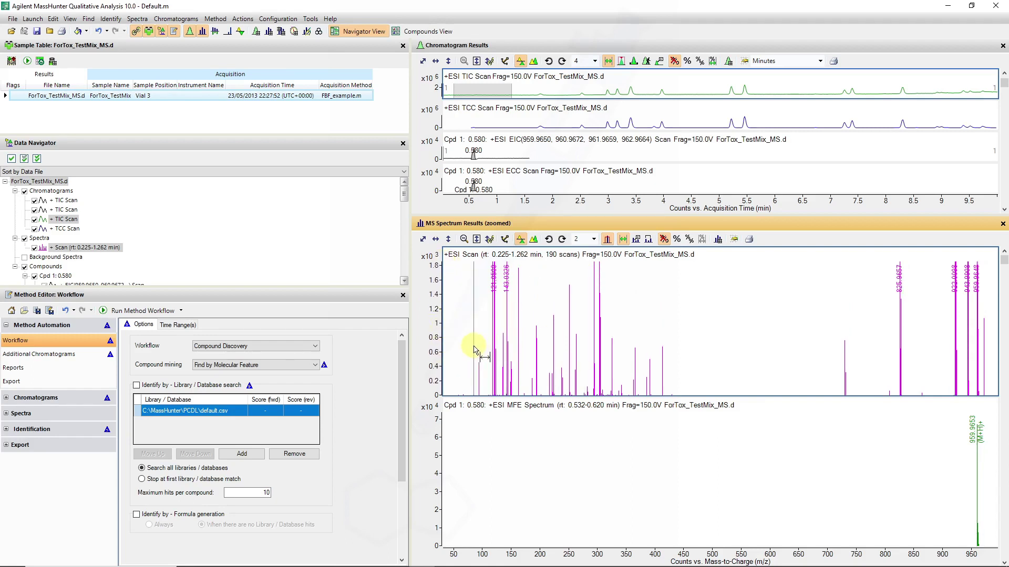
left_click_drag(474, 351, 622, 426)
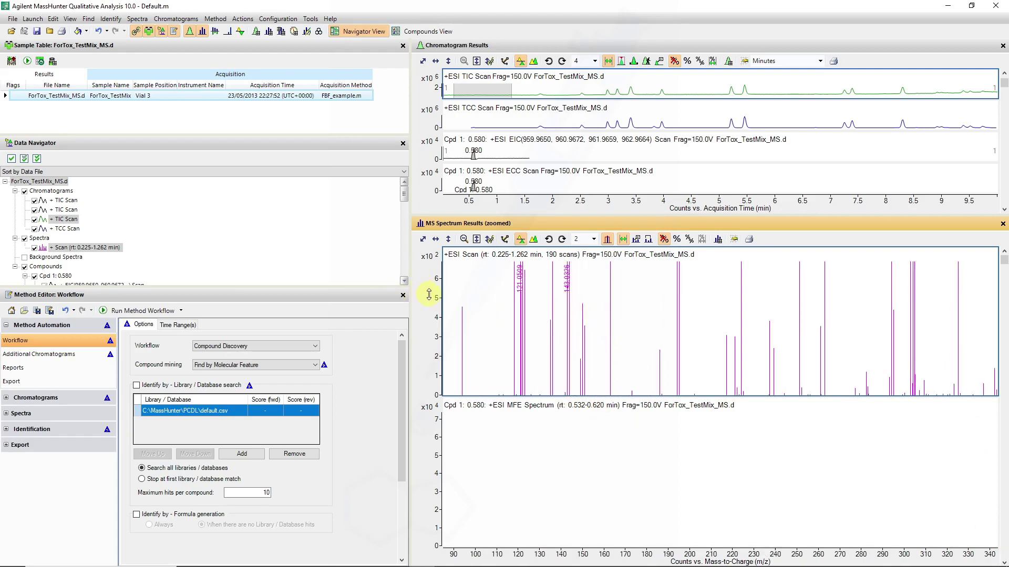
left_click_drag(429, 296, 447, 359)
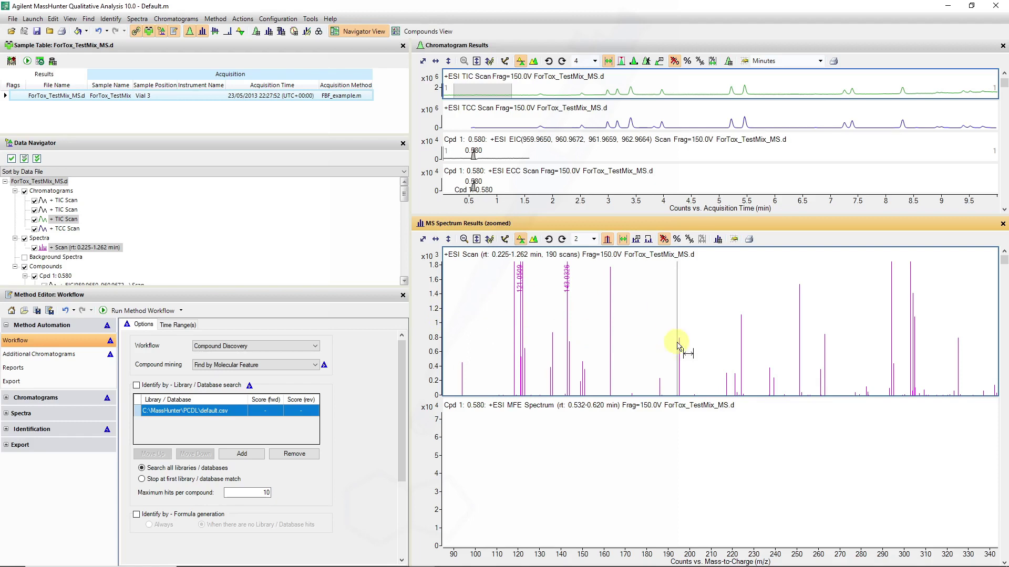
Step: Return to Compounds View, sort the compound list by descending volume, and display the compound with the largest volume
left_click(410, 31)
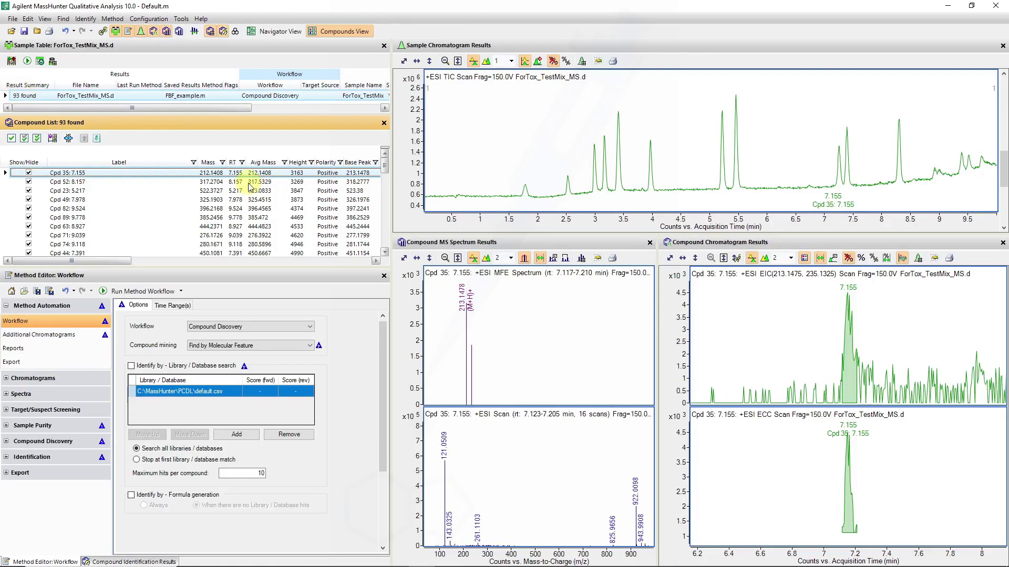
left_click(298, 163)
left_click_drag(122, 262, 243, 263)
left_click(274, 162)
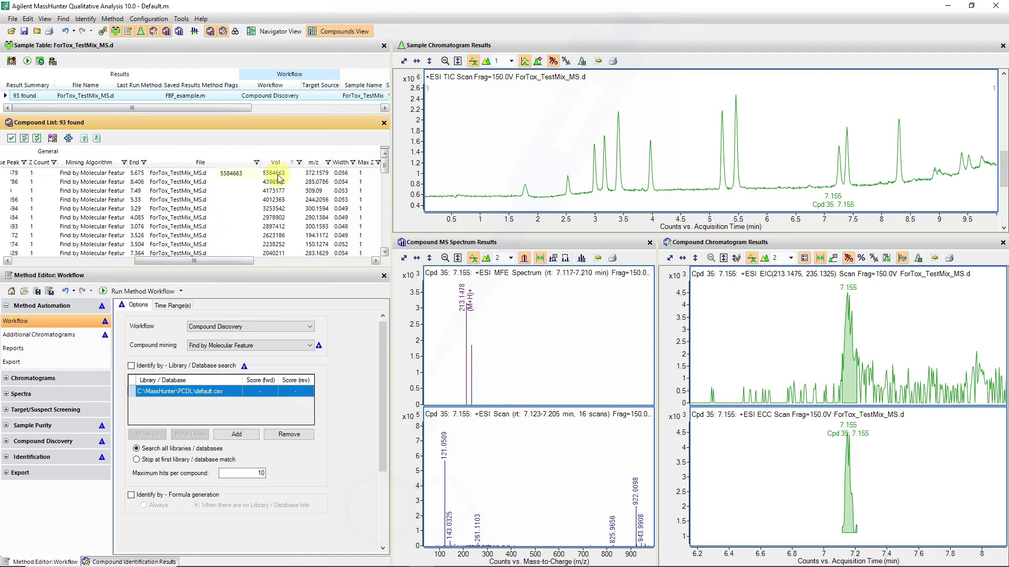
left_click(278, 176)
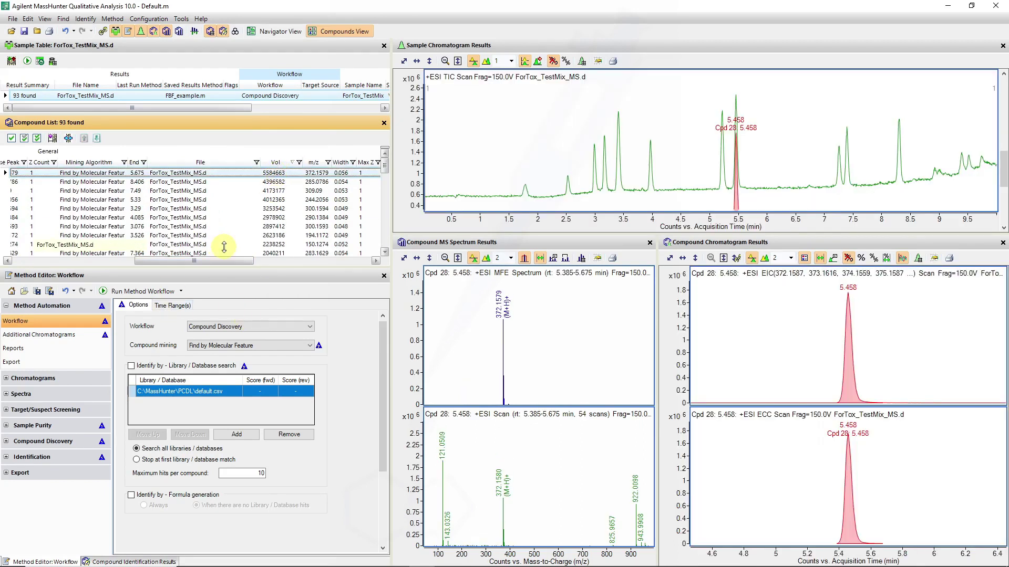
Step: Select all compounds in the list to overlay their peaks on the sample's total ion chromatogram, and rescale its intensity axis
right_click(185, 176)
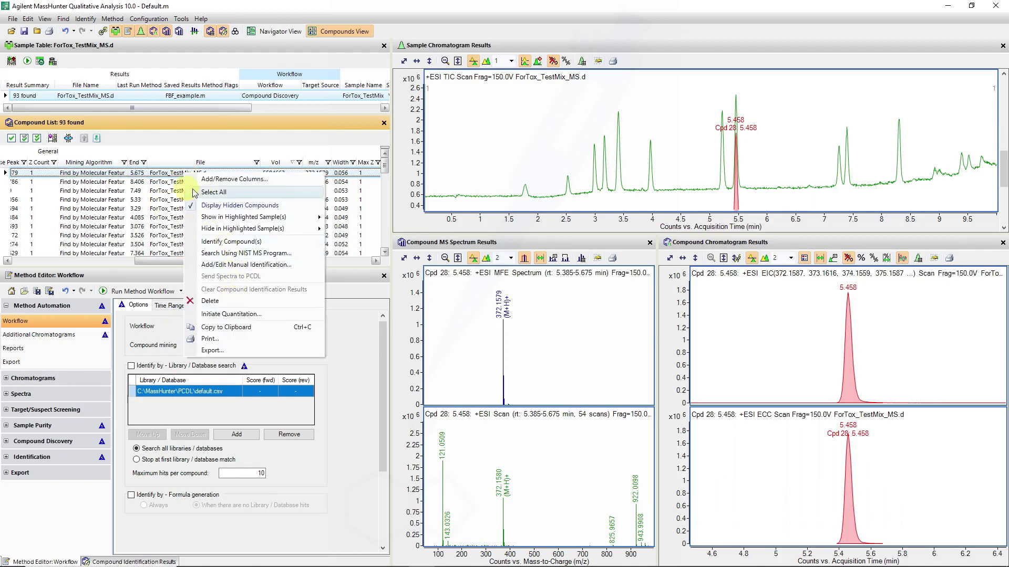
left_click(559, 265)
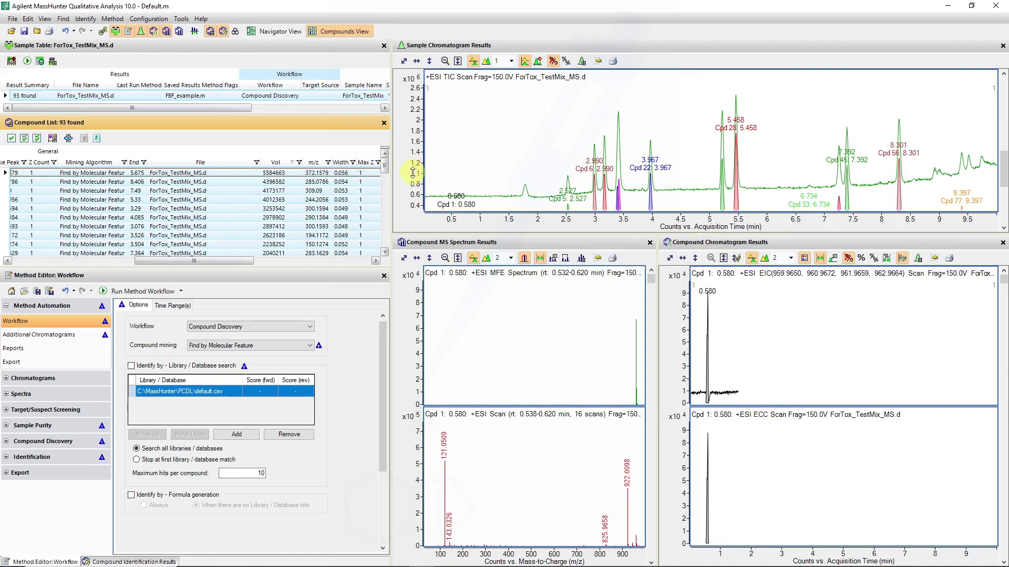
left_click(414, 137)
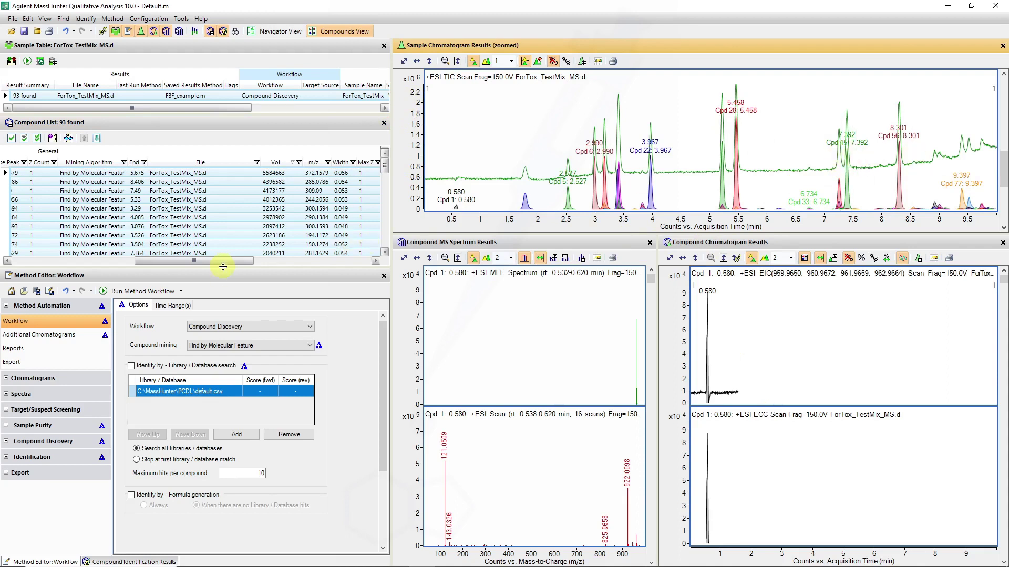
Step: Sort the compound list by ascending retention time and display the compound at 8.301 min
left_click(385, 176)
left_click_drag(386, 170, 385, 239)
scroll(208, 209, "up", 5)
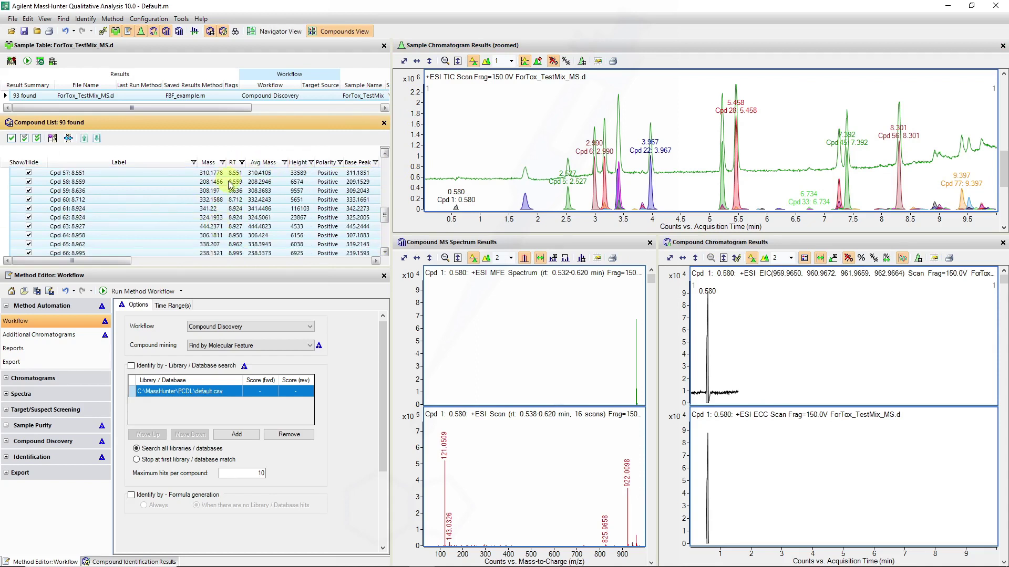
scroll(235, 199, "up", 4)
scroll(238, 246, "down", 4)
scroll(235, 176, "up", 1)
left_click(235, 173)
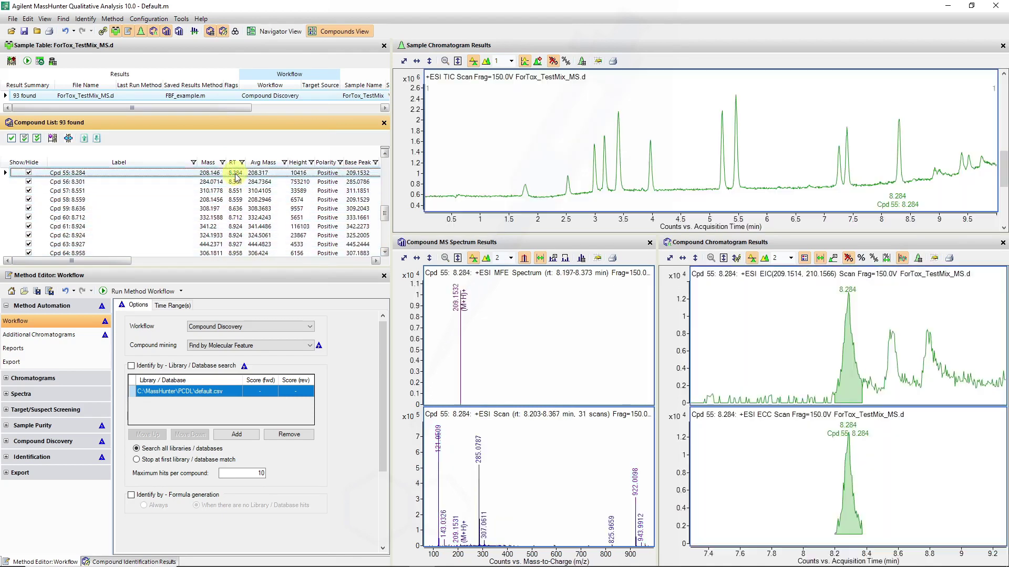
scroll(235, 172, "up", 1)
left_click(234, 173)
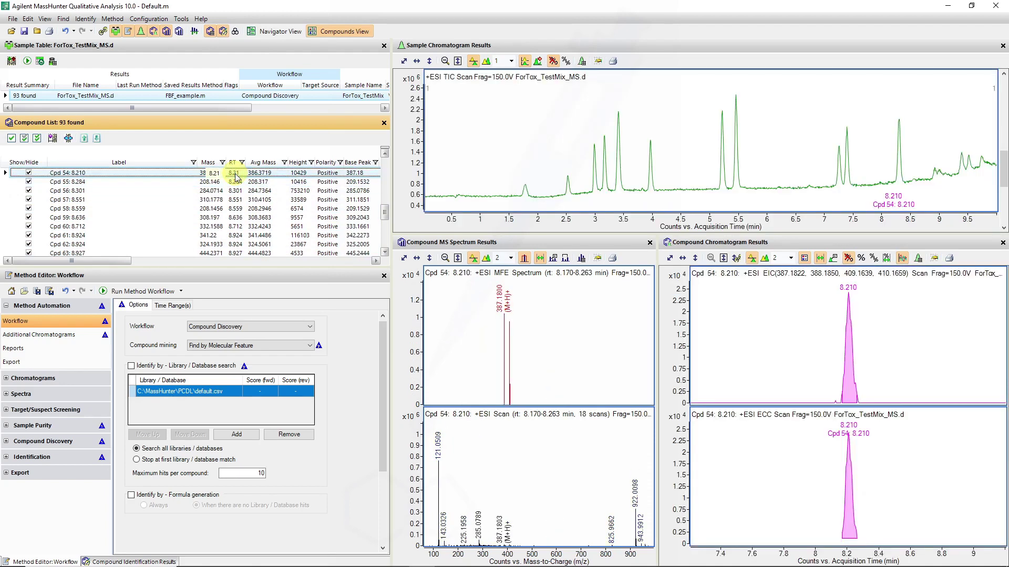
key("Down")
key("Down")
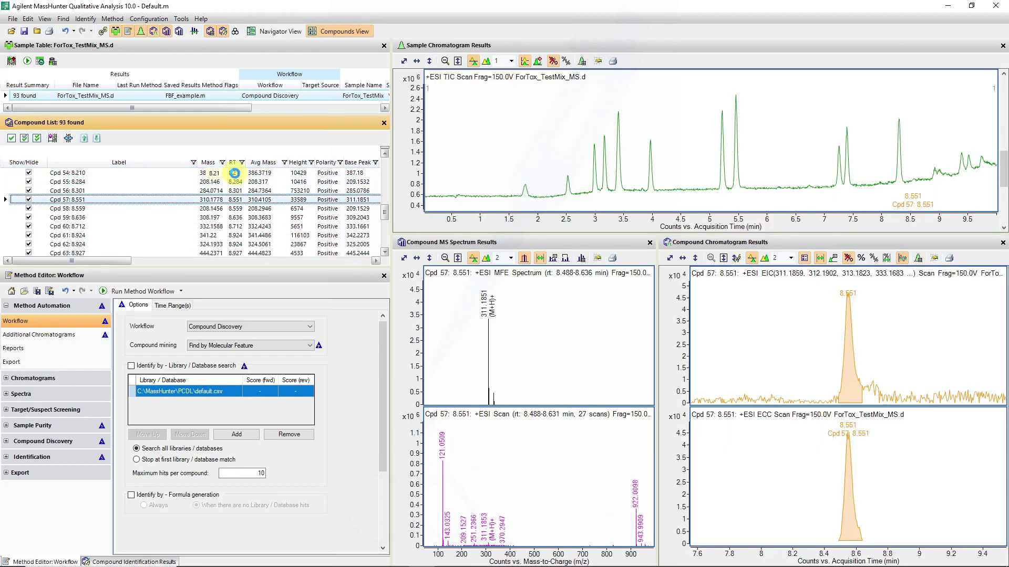
key("Up")
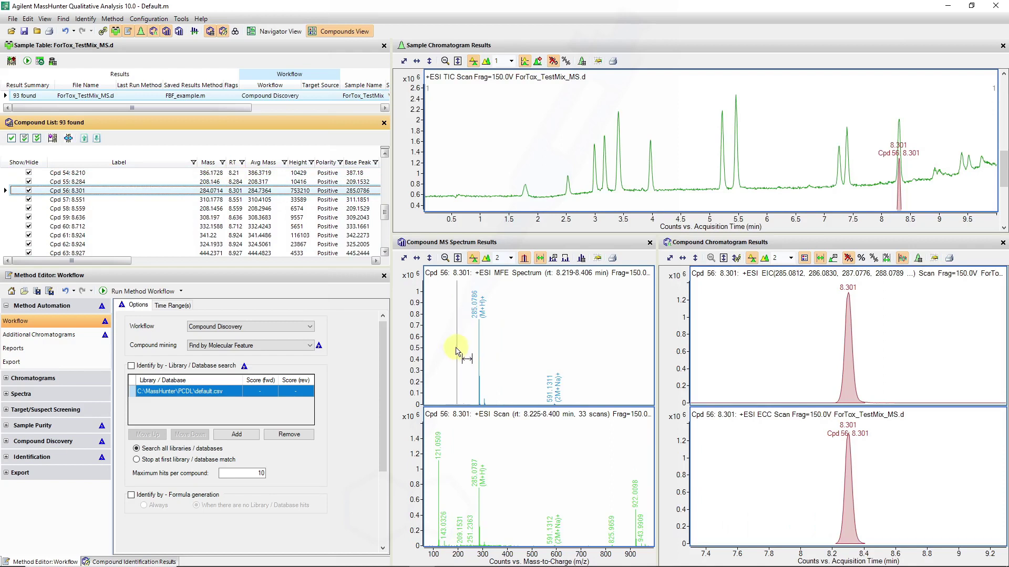
Step: Enlarge the compound MS spectra and examine the (M+H)+, (M+Na)+ and (2M+Na)+ ions, then restore the docked layout
double_click(471, 243)
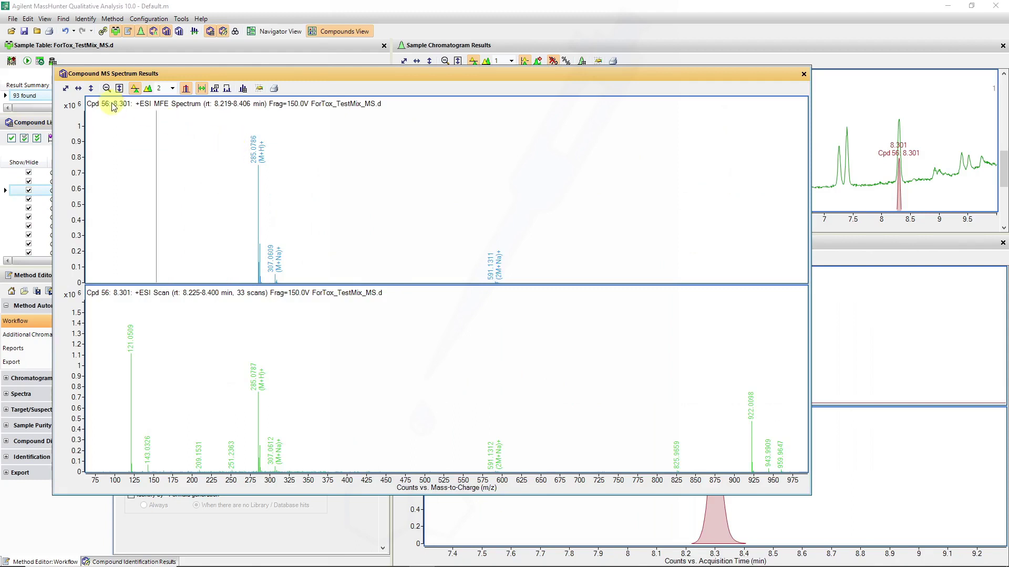
left_click_drag(234, 153, 513, 303)
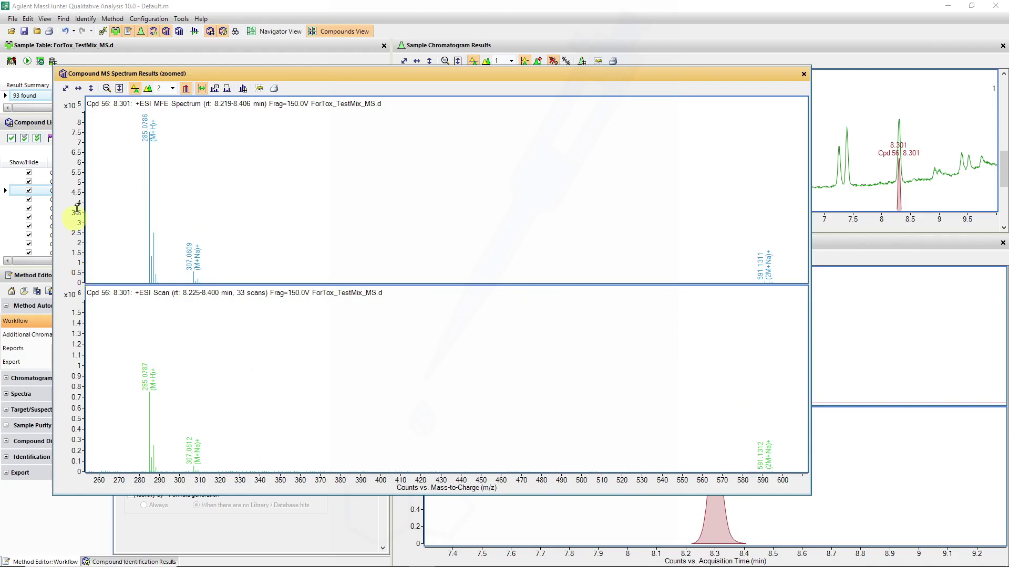
left_click_drag(74, 166, 86, 211)
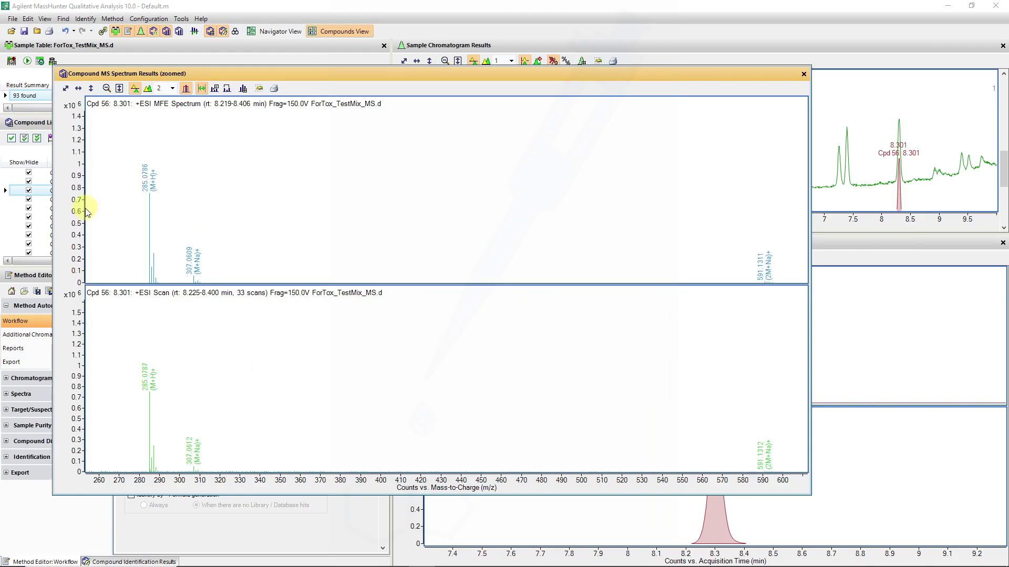
left_click_drag(605, 286, 725, 290)
double_click(645, 74)
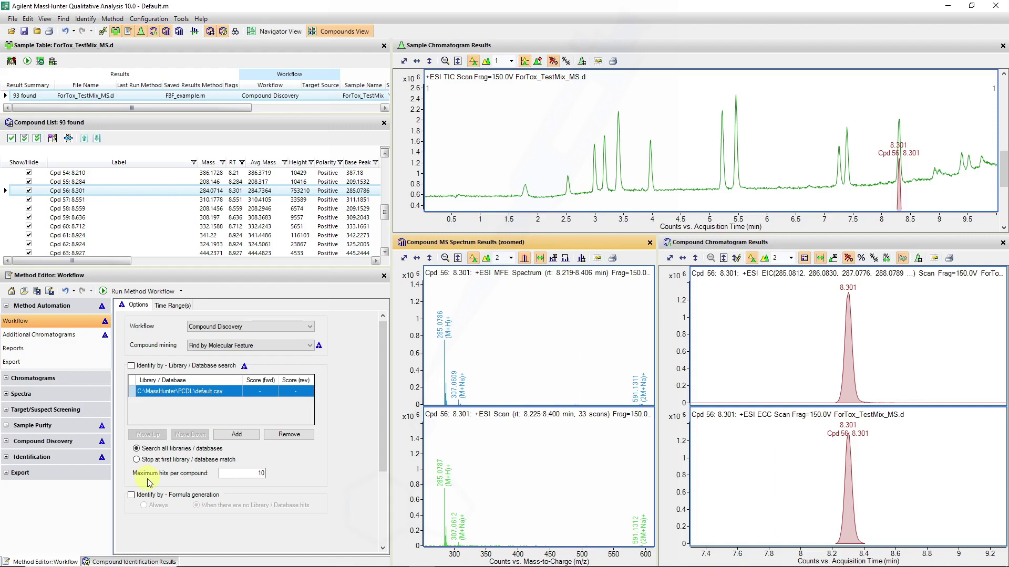
Step: Exclude +NH4 from the allowed positive ions in the Generate Formulas settings
left_click(52, 459)
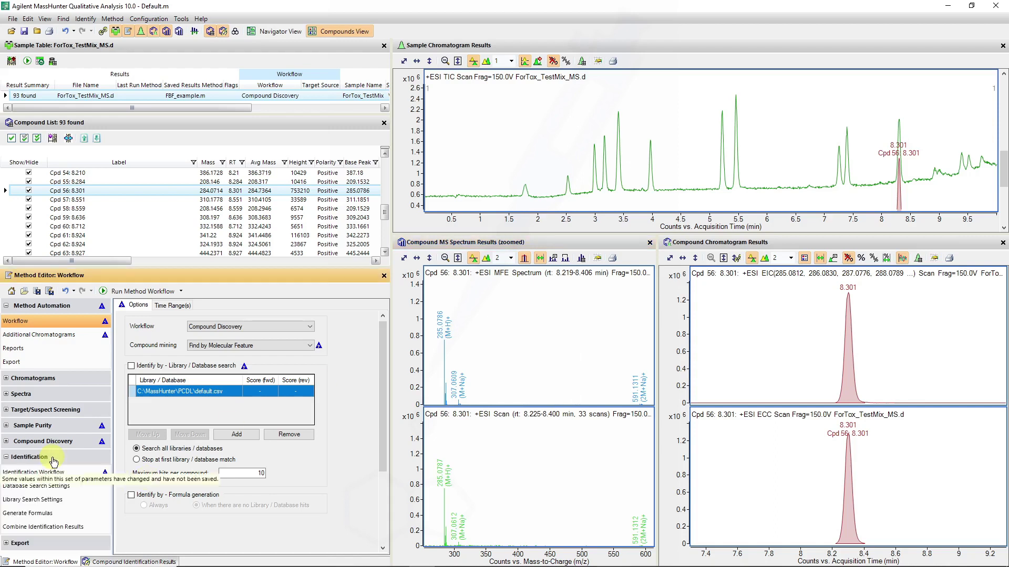
left_click(27, 513)
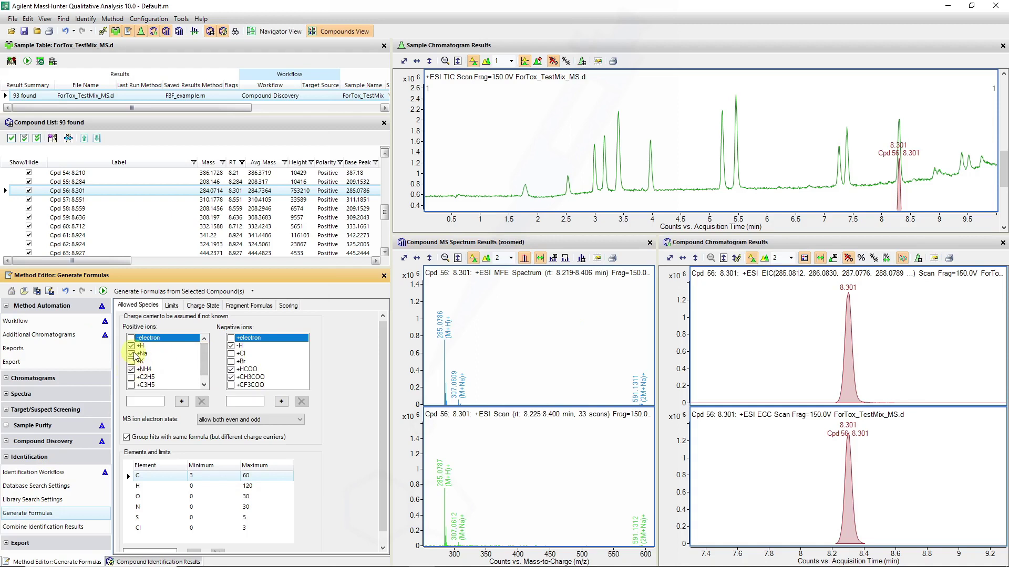
left_click(132, 370)
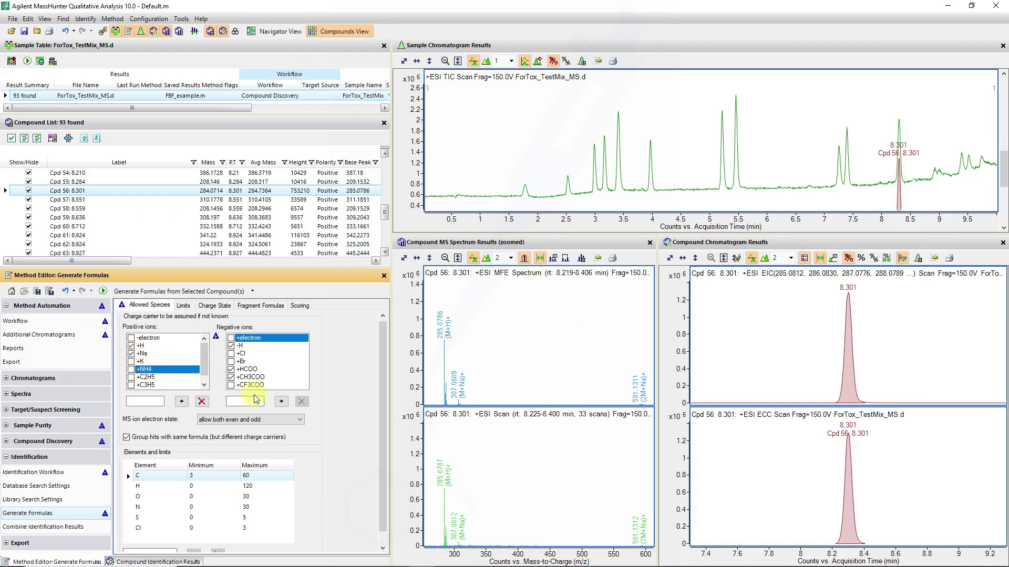
Step: Add Br to the allowed elements for formula generation, and remove it again
left_click_drag(381, 392, 384, 415)
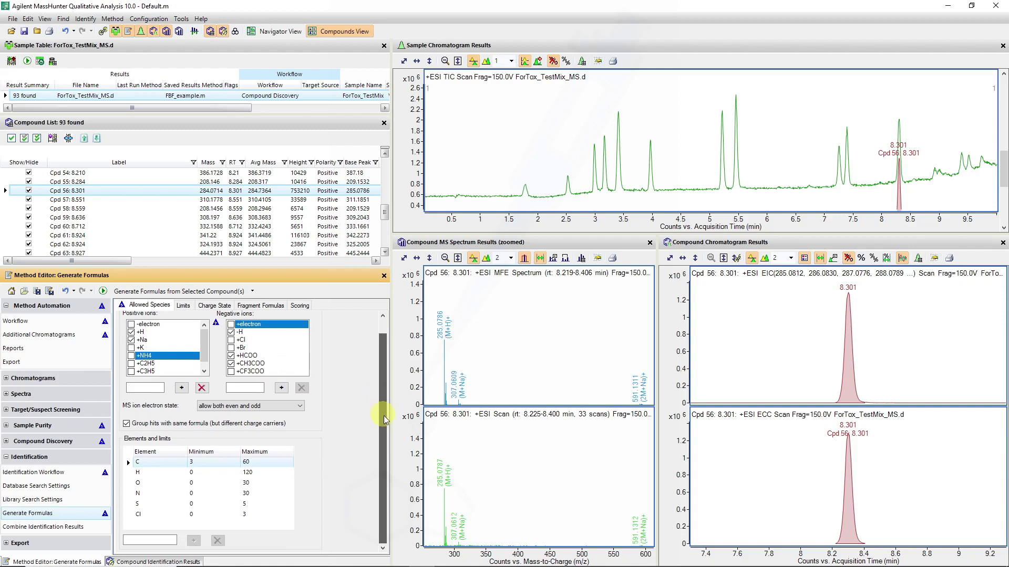
left_click(150, 539)
type("Br")
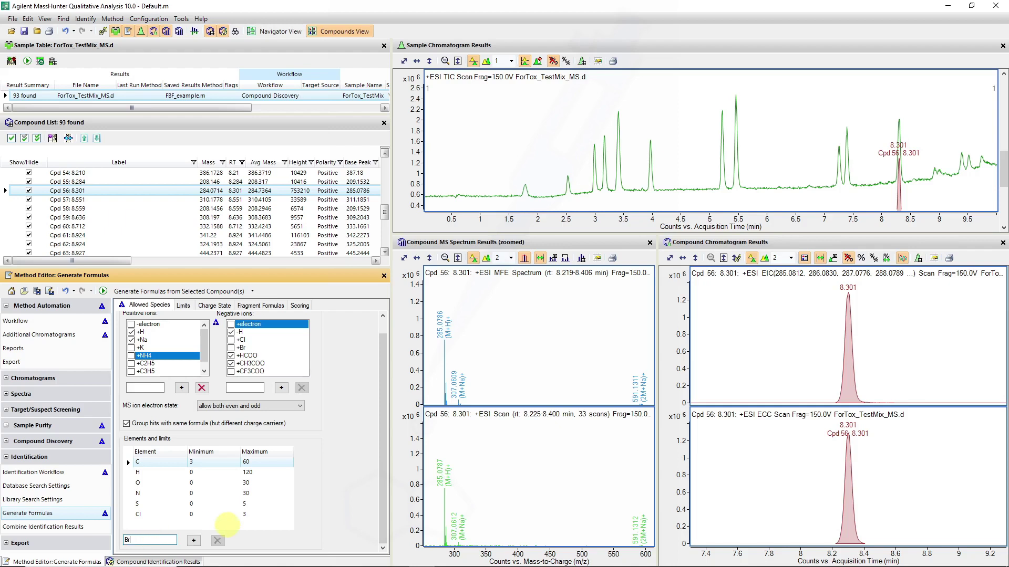
left_click(193, 541)
left_click(247, 515)
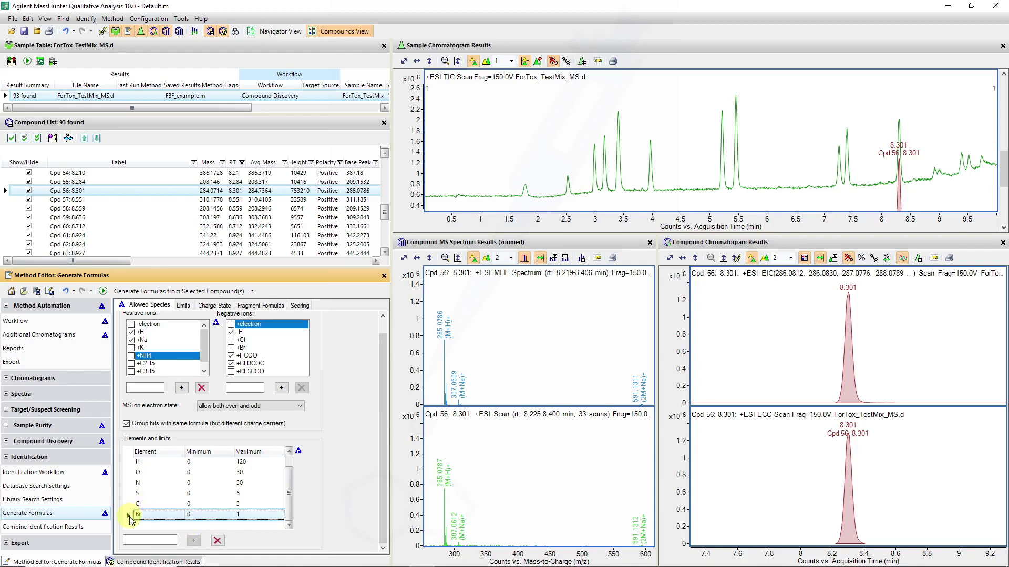
left_click(218, 541)
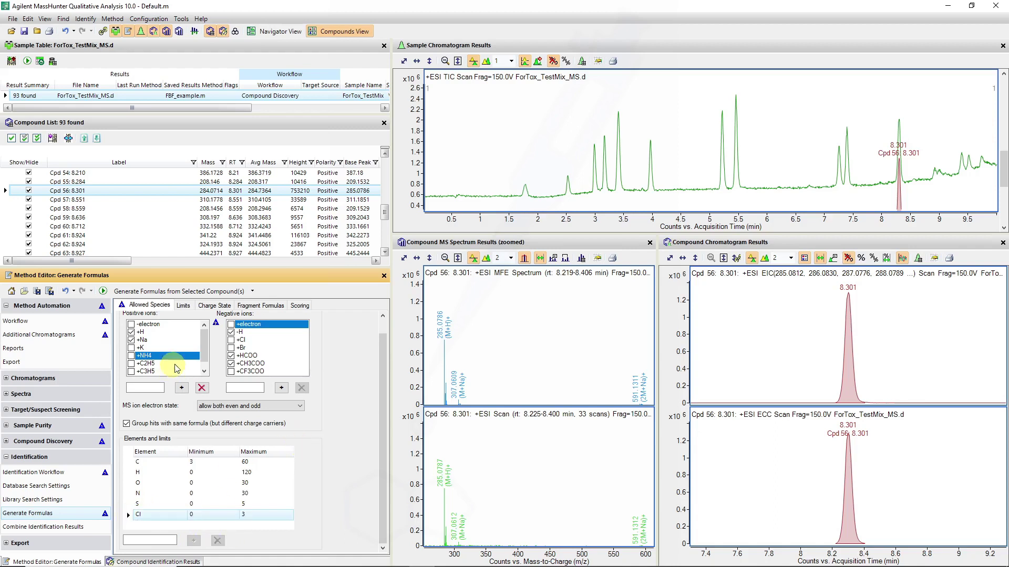
Step: Review the Generate Formulas limits, charge state and scoring settings, and turn off annotating fragment spectrum peaks with formulas
left_click(183, 306)
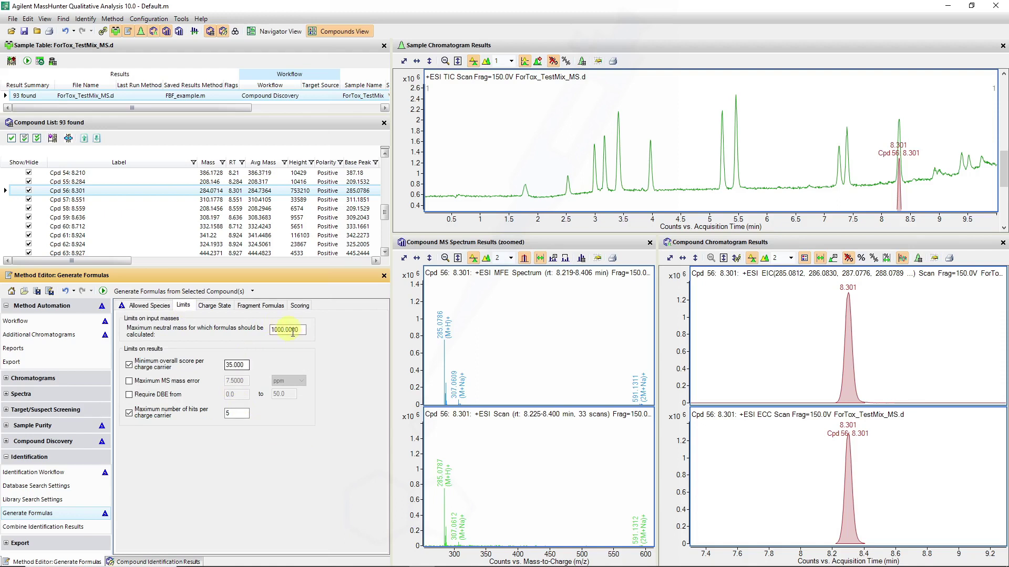
left_click_drag(302, 330, 259, 333)
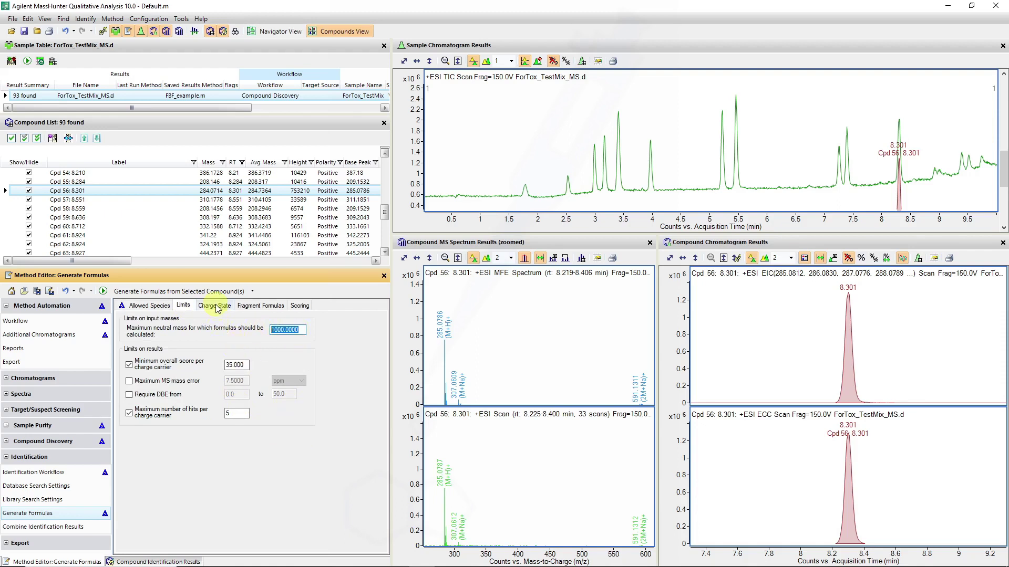
left_click_drag(311, 331, 258, 331)
left_click(214, 307)
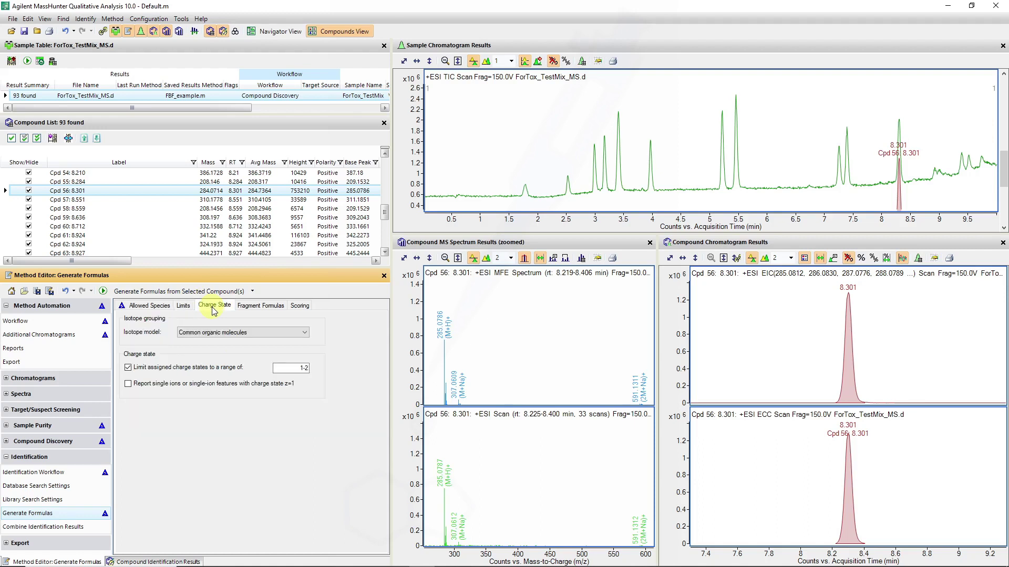
left_click(251, 306)
left_click(224, 332)
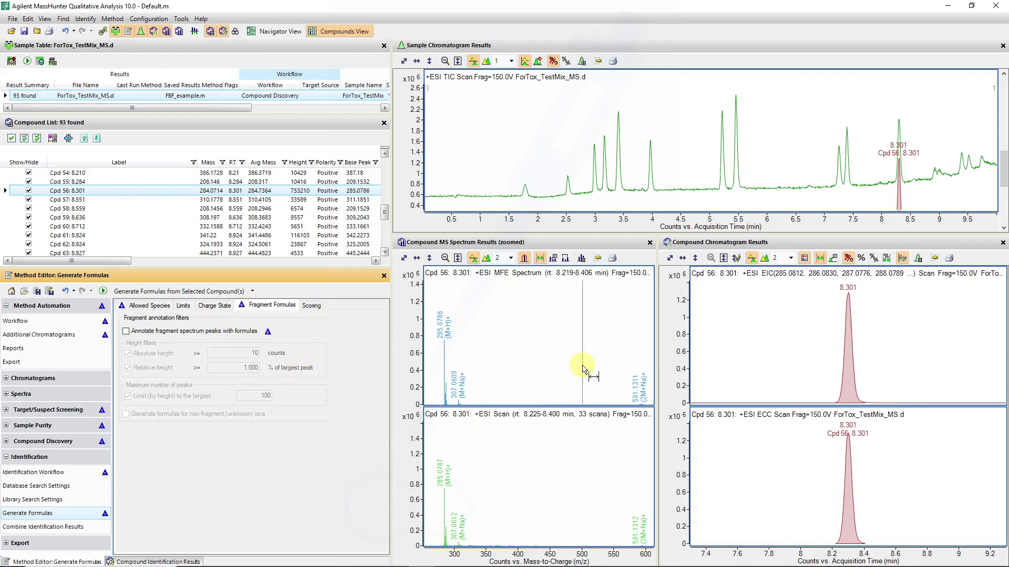
left_click(310, 305)
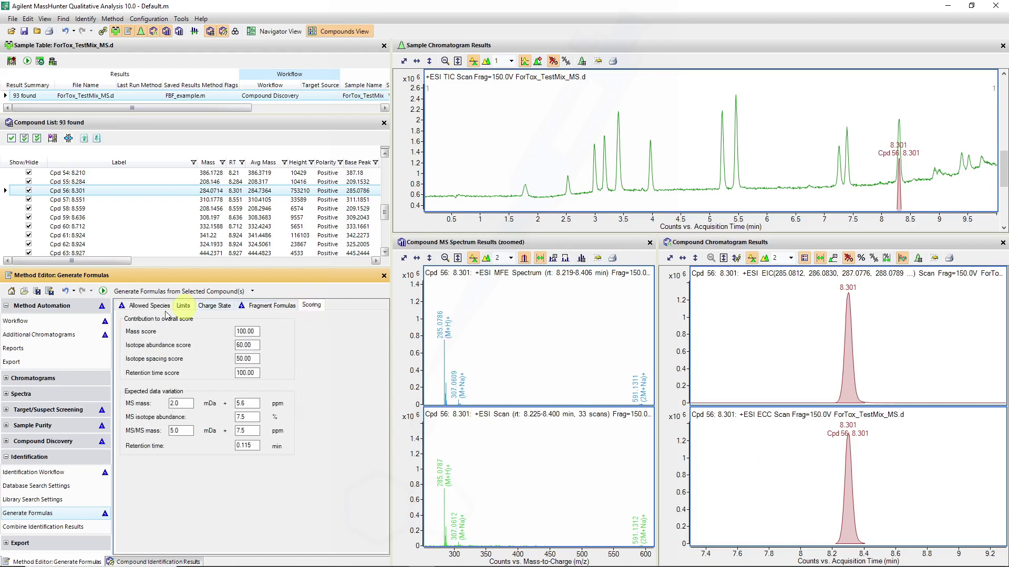
Step: Set the workflow to always identify compounds by formula generation, and run the method workflow
left_click(52, 325)
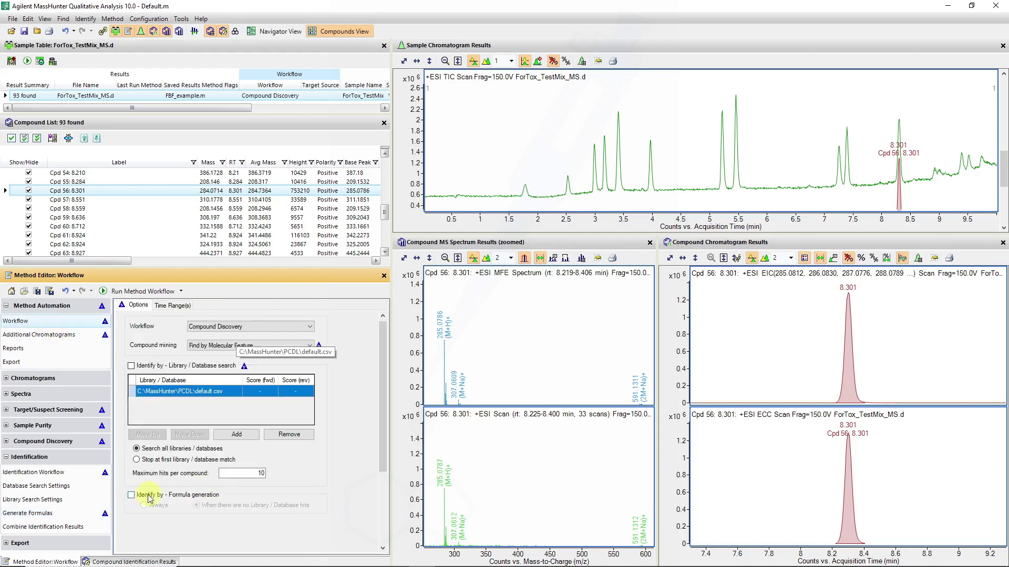
left_click(131, 495)
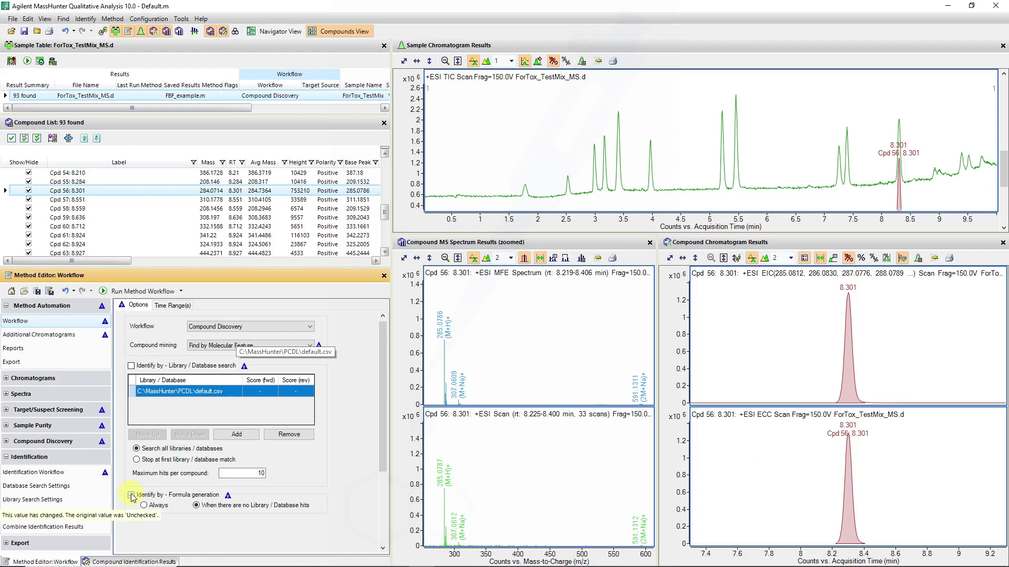
left_click(144, 506)
left_click(134, 292)
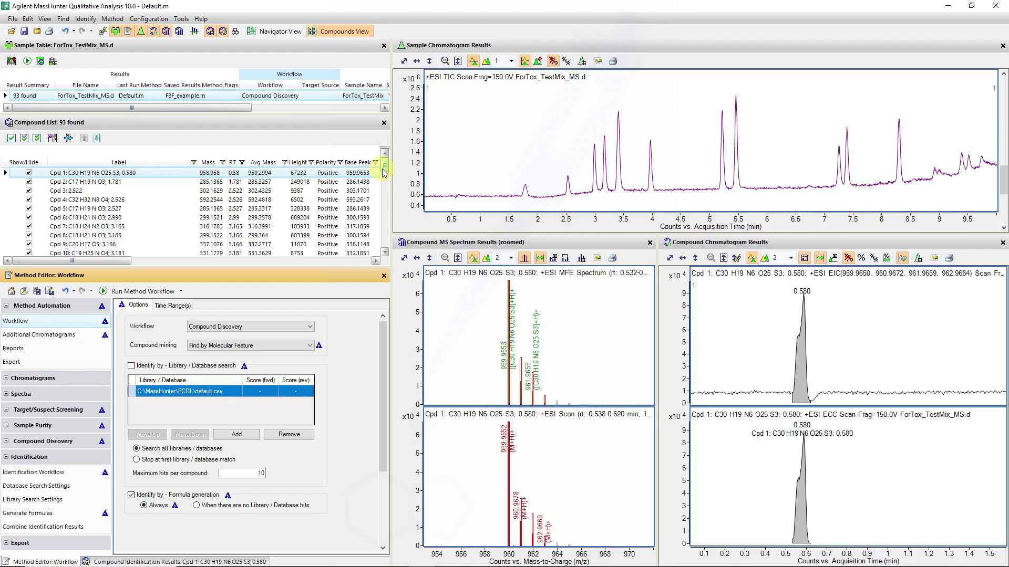
Step: Display the results for compound 56 at 8.301 min from the compound list
left_click_drag(386, 169, 354, 143)
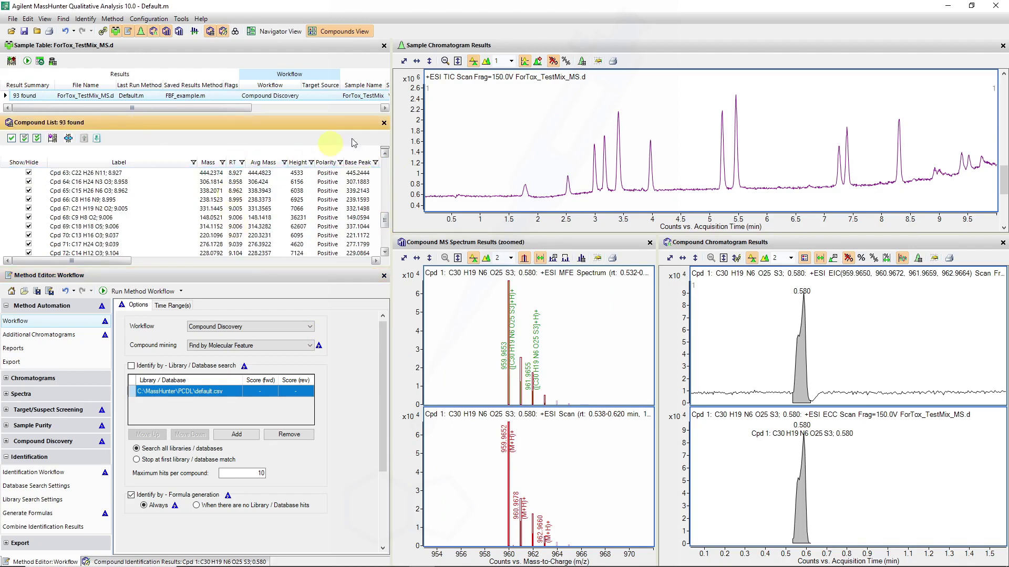
left_click(385, 153)
left_click(344, 190)
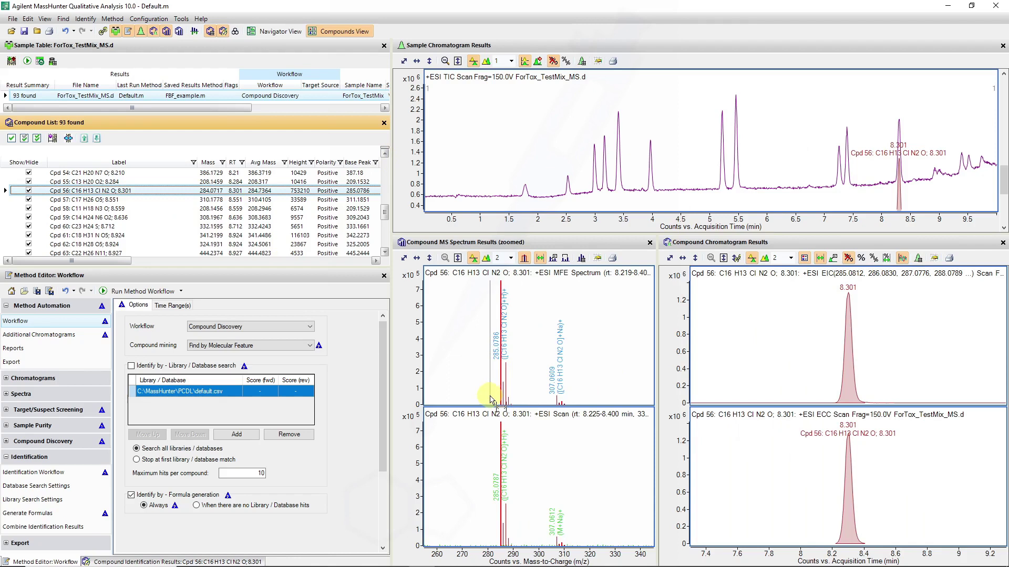
Step: Examine the isotope patterns and formula annotations of the (M+H)+ and (2M+Na)+ ions in the compound's MS spectra
left_click_drag(477, 353, 532, 417)
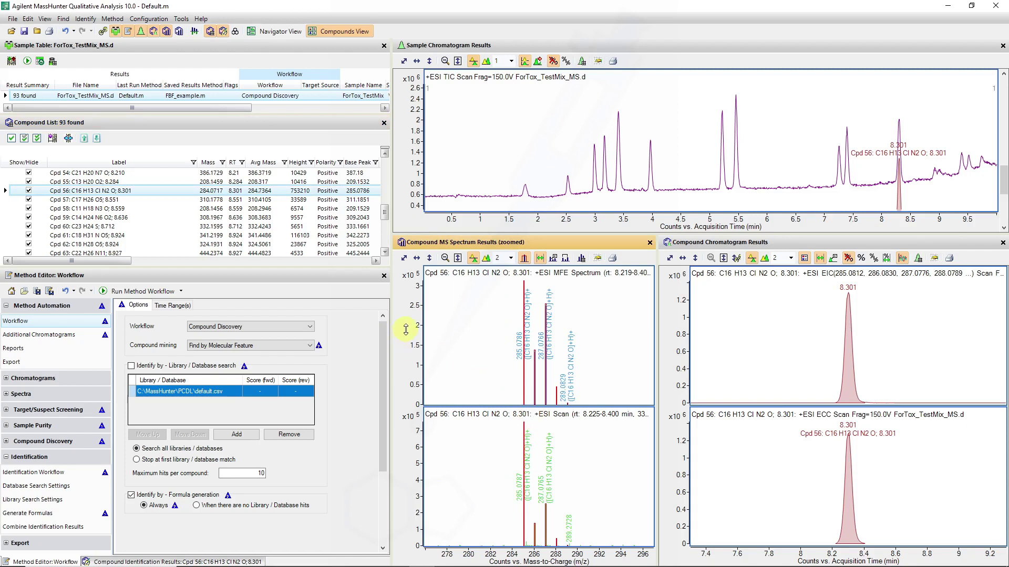
double_click(412, 356)
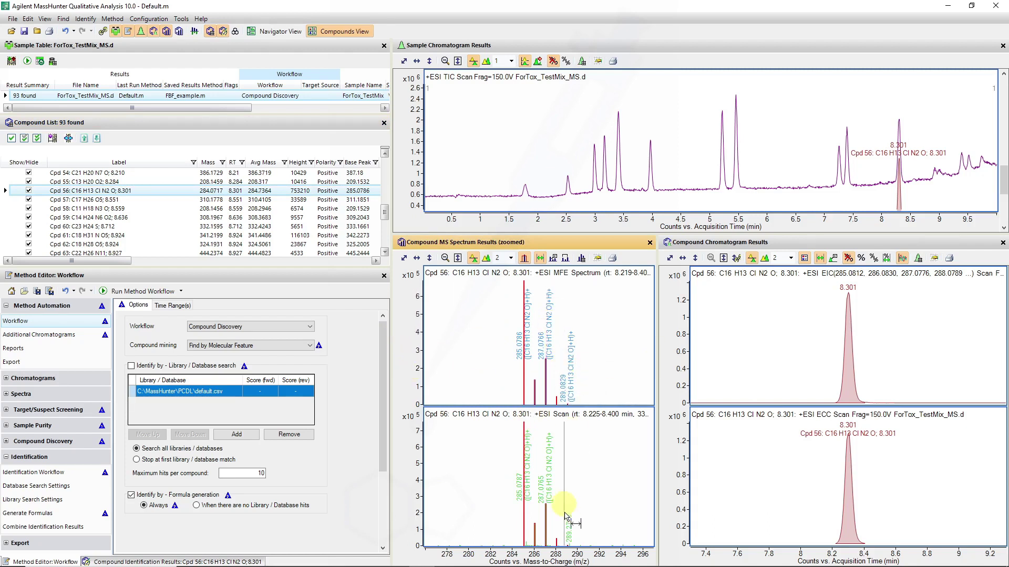
double_click(551, 549)
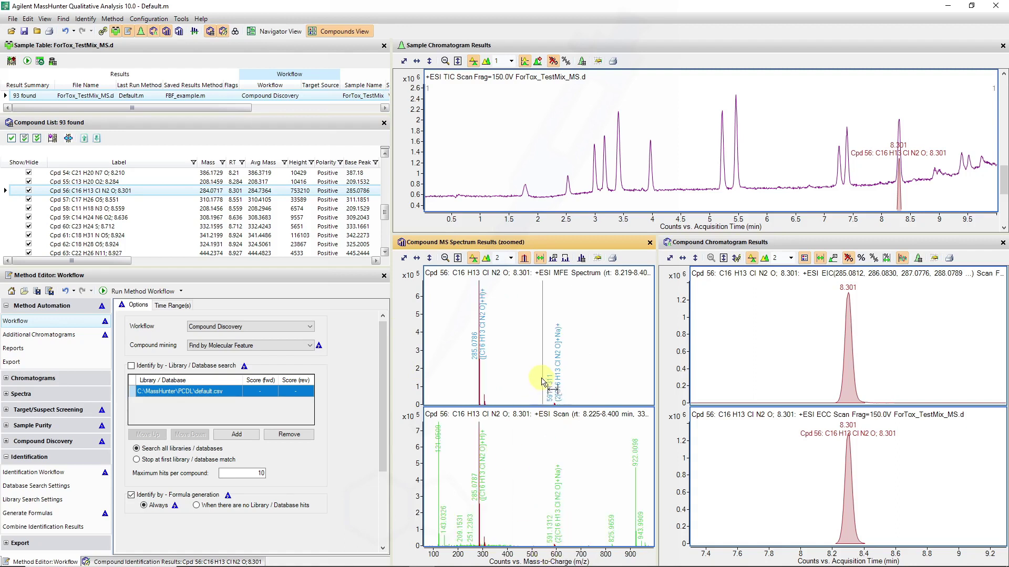
left_click_drag(544, 382, 585, 461)
left_click_drag(471, 386, 516, 439)
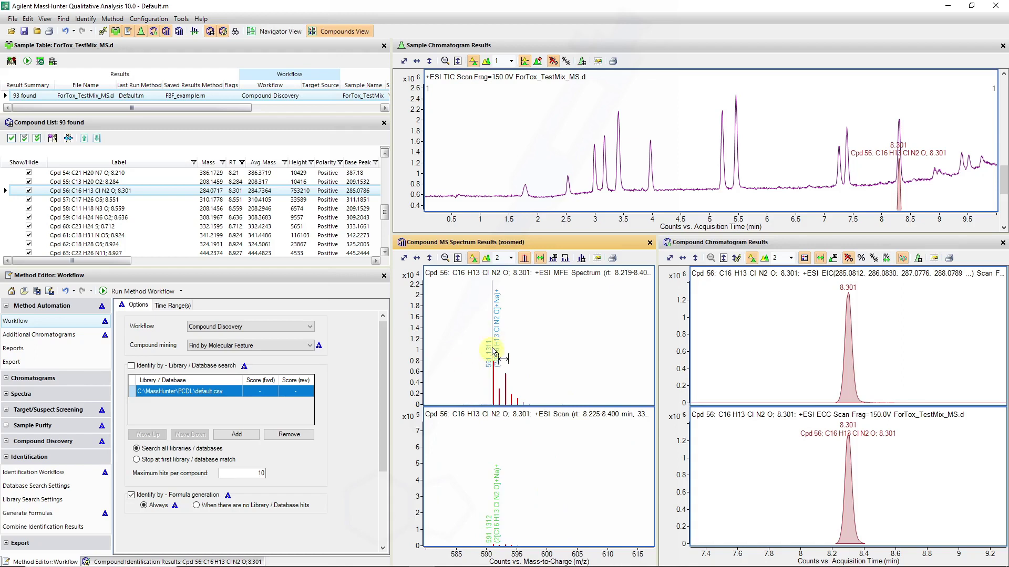
mouse_move(501, 324)
left_mouse_down()
mouse_move(484, 293)
mouse_move(500, 270)
mouse_move(498, 371)
left_mouse_up()
Step: Examine the compound's identification results, comparing the candidate formulas' m/z values, mass differences, ion species and scores
left_click(245, 560)
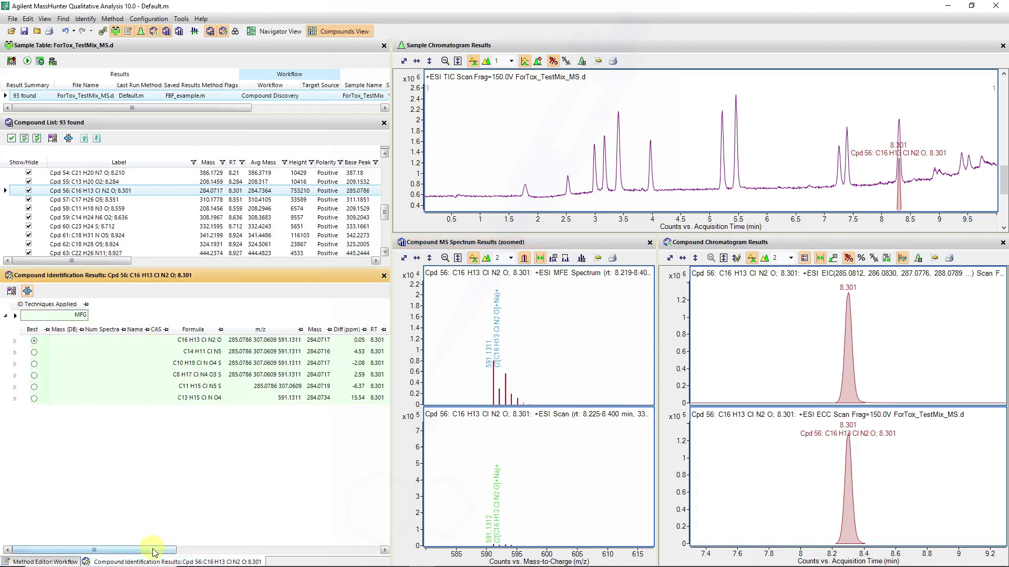
left_click_drag(140, 554, 263, 547)
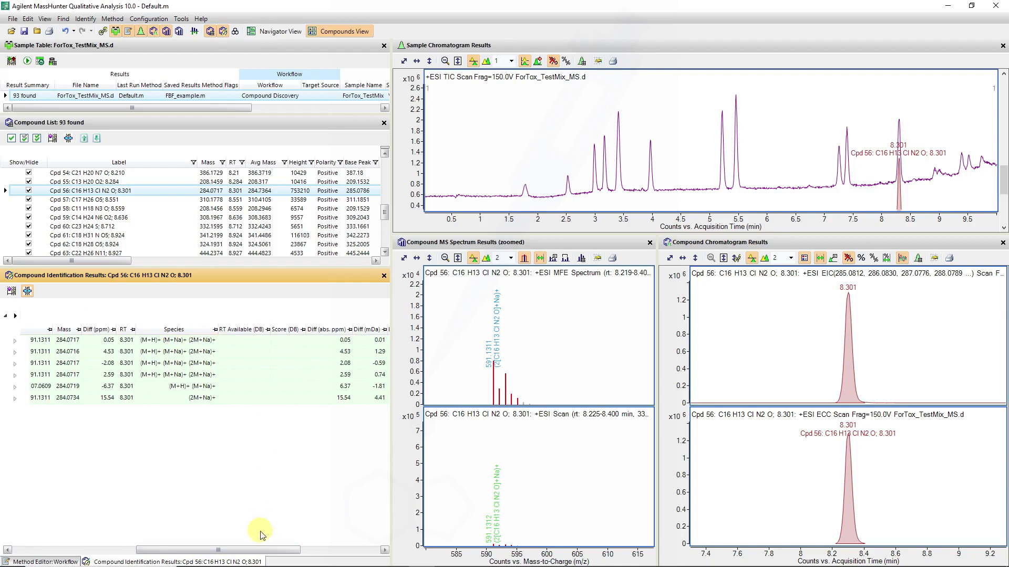
left_click_drag(275, 548, 358, 549)
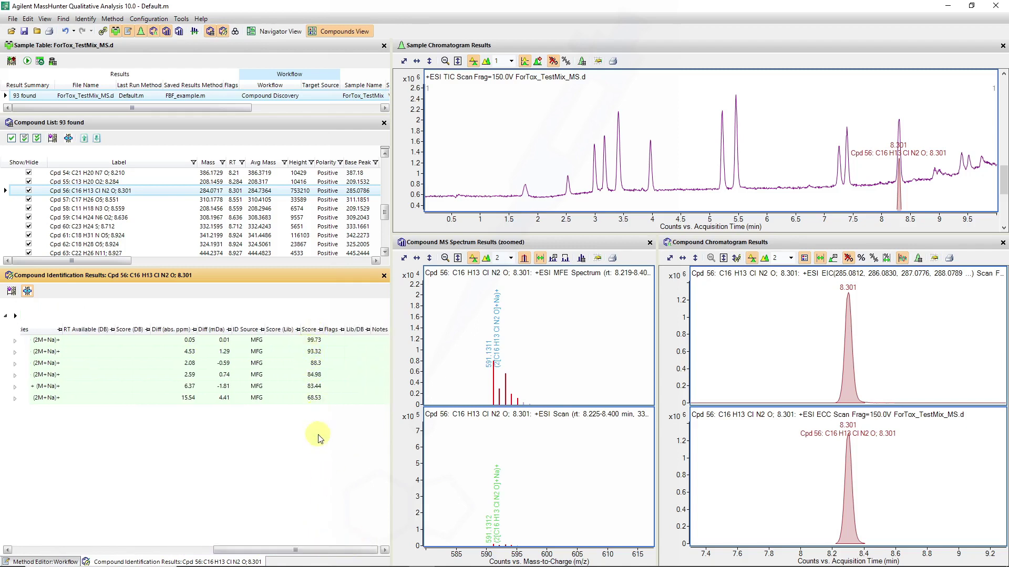
left_click_drag(336, 550, 358, 538)
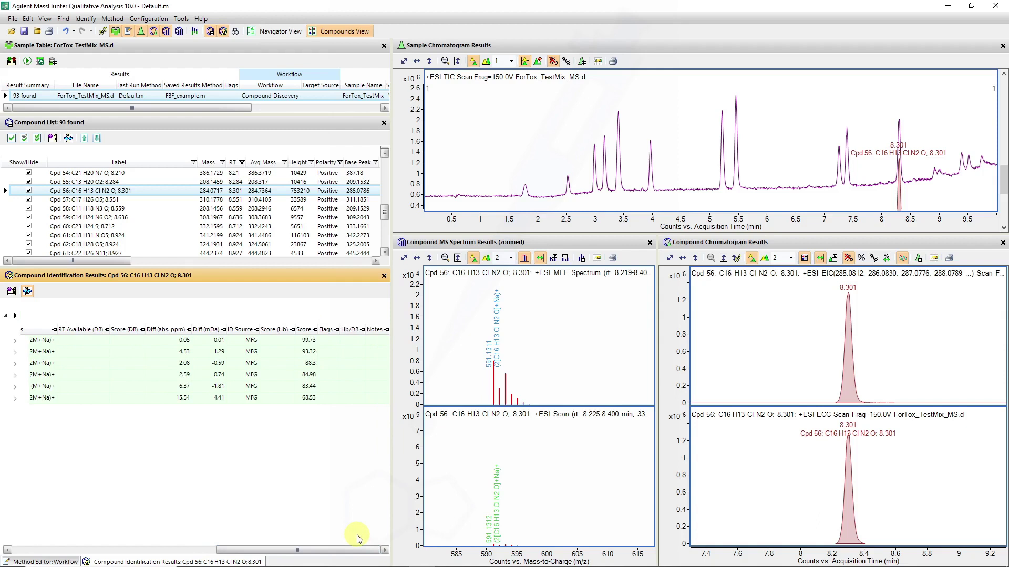
left_click_drag(357, 549, 134, 557)
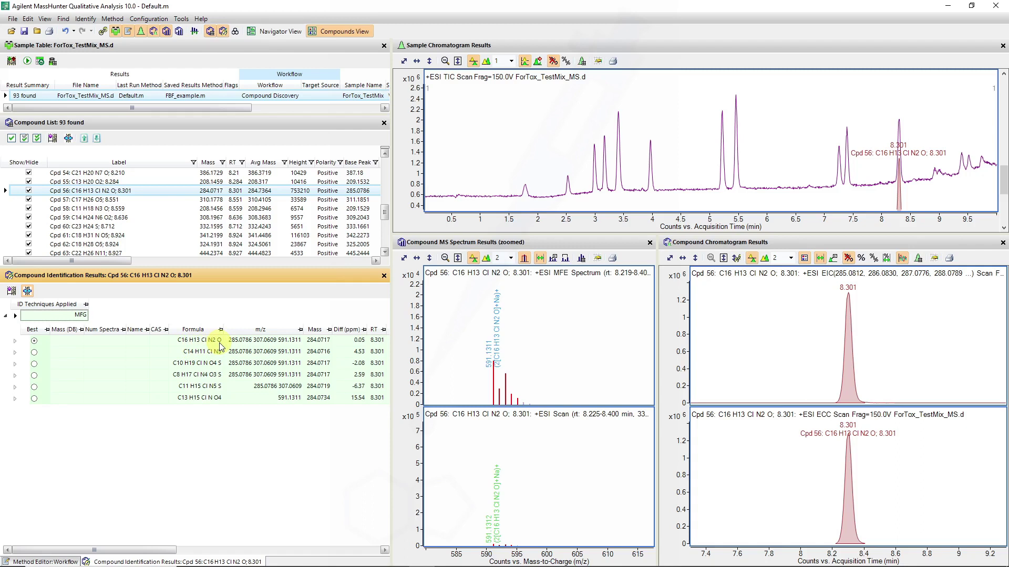
Step: Review the Database Search Settings in the method, covering search criteria, peak limits, positive and negative ions, scoring and search results
left_click(67, 562)
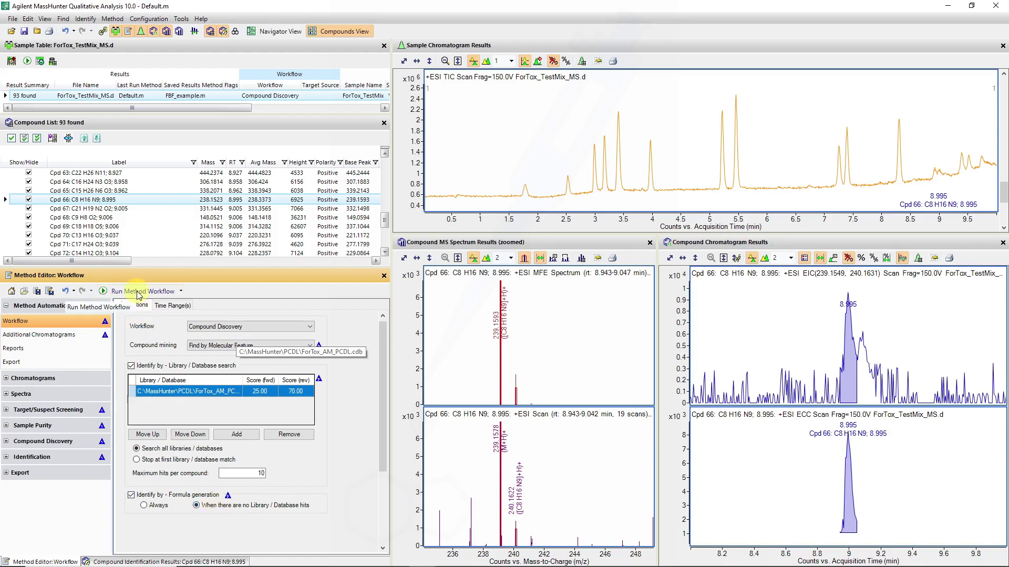
left_click(35, 458)
left_click(37, 486)
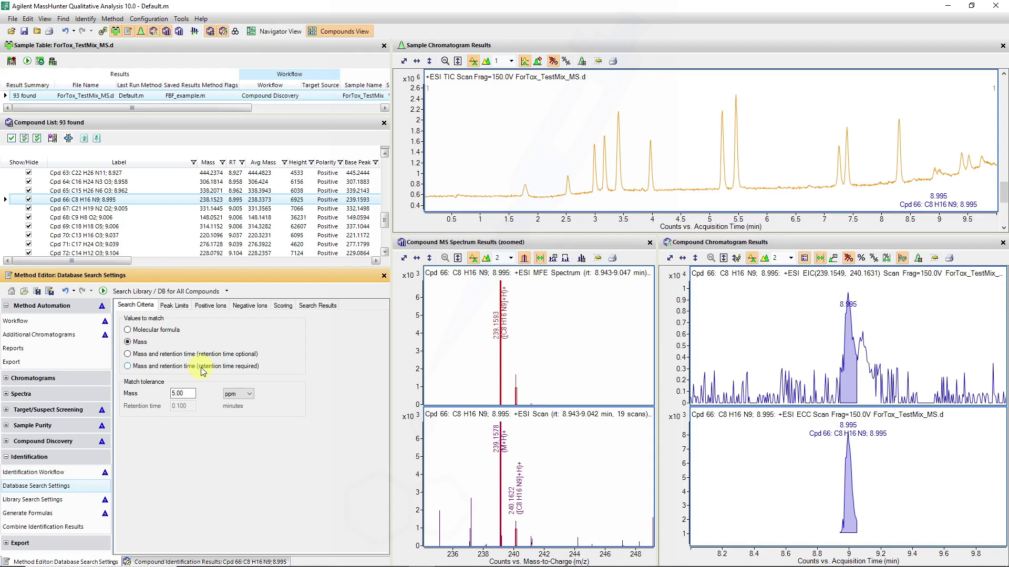
left_click(175, 306)
left_click(212, 306)
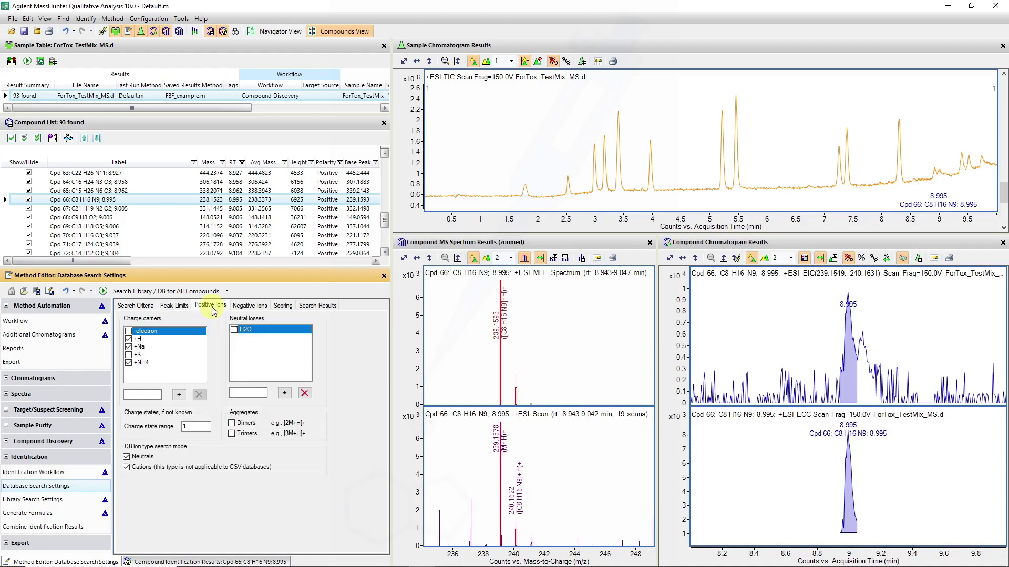
left_click(251, 306)
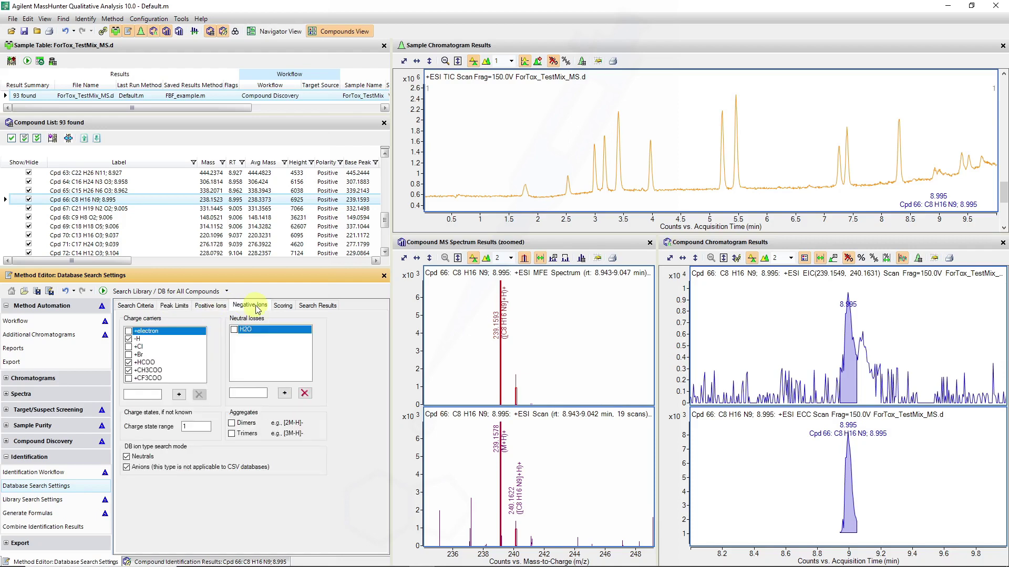
left_click(283, 306)
left_click(318, 306)
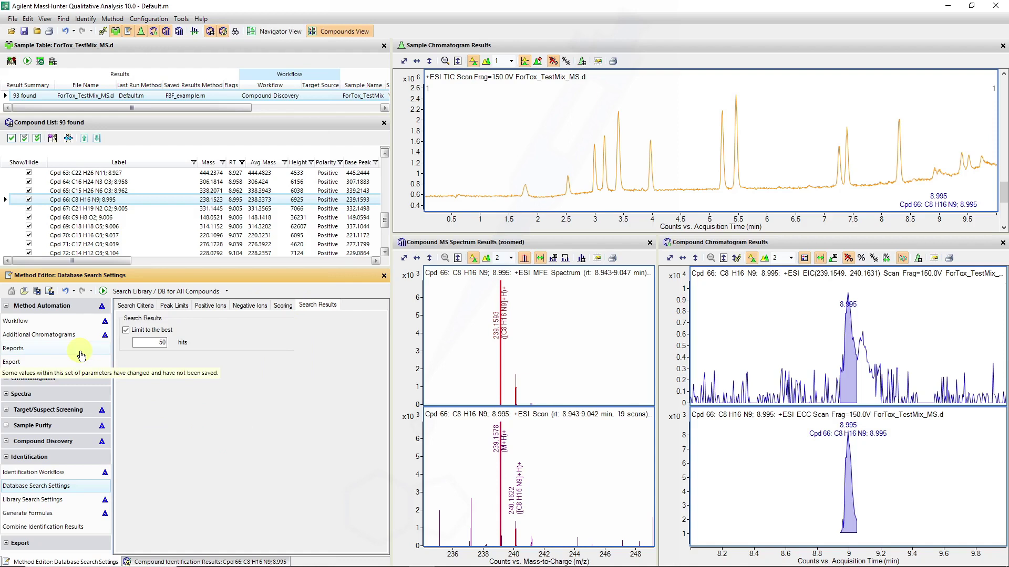
Step: Run the method workflow with the library/database search and formula generation, and widen the sample's Result Summary column to fit its text
left_click(39, 321)
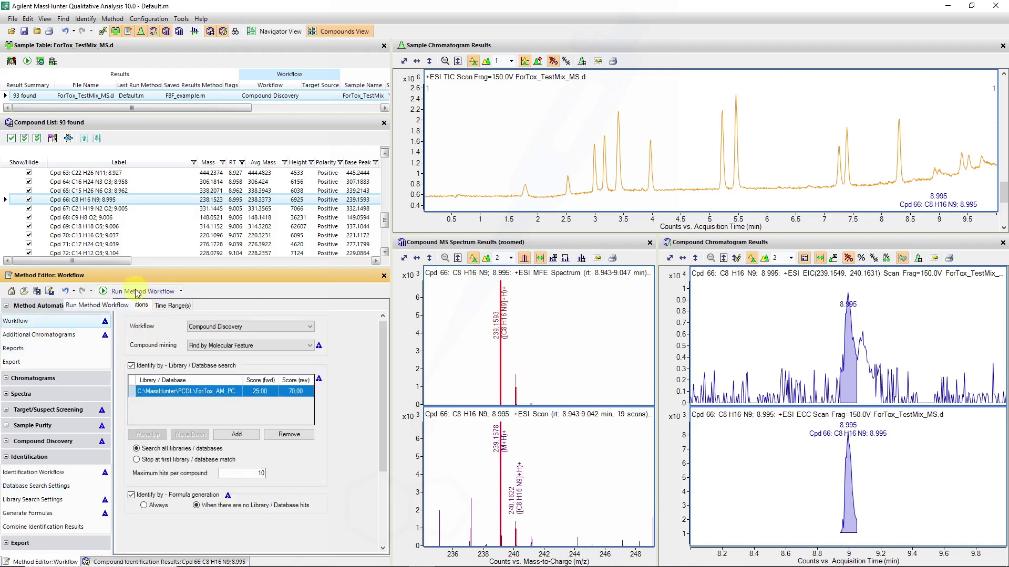
left_click(136, 292)
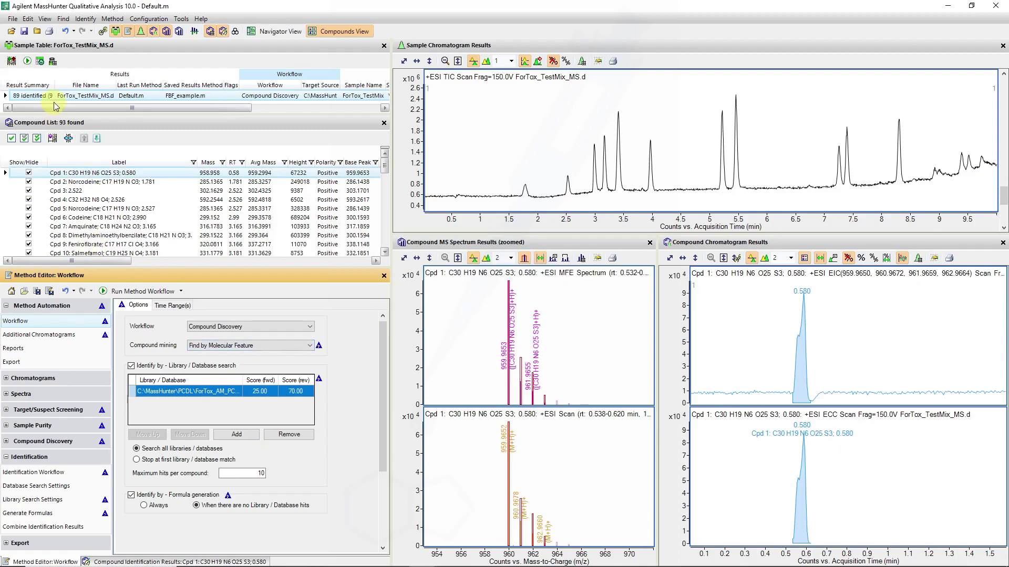
double_click(54, 86)
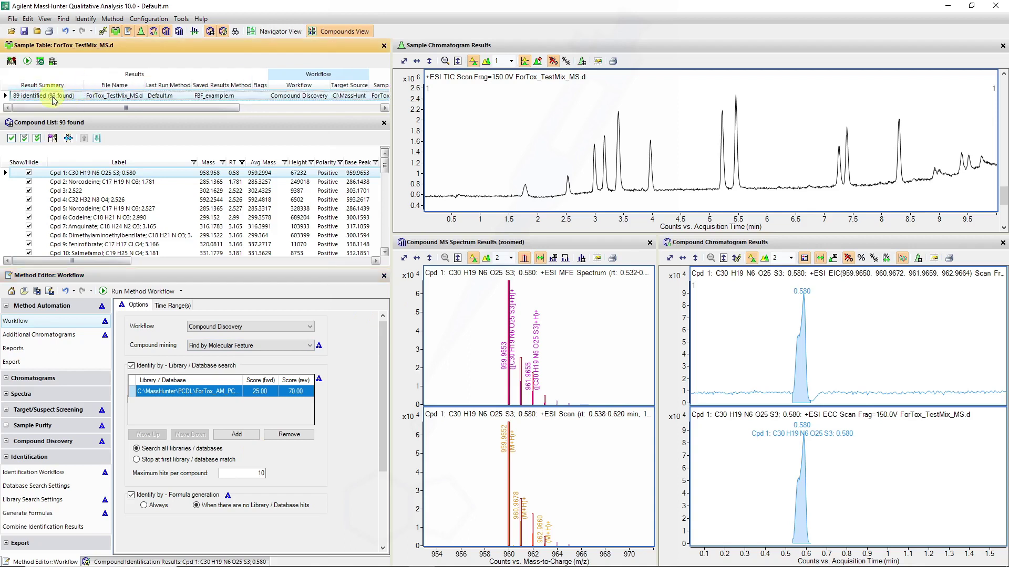
left_click(62, 102)
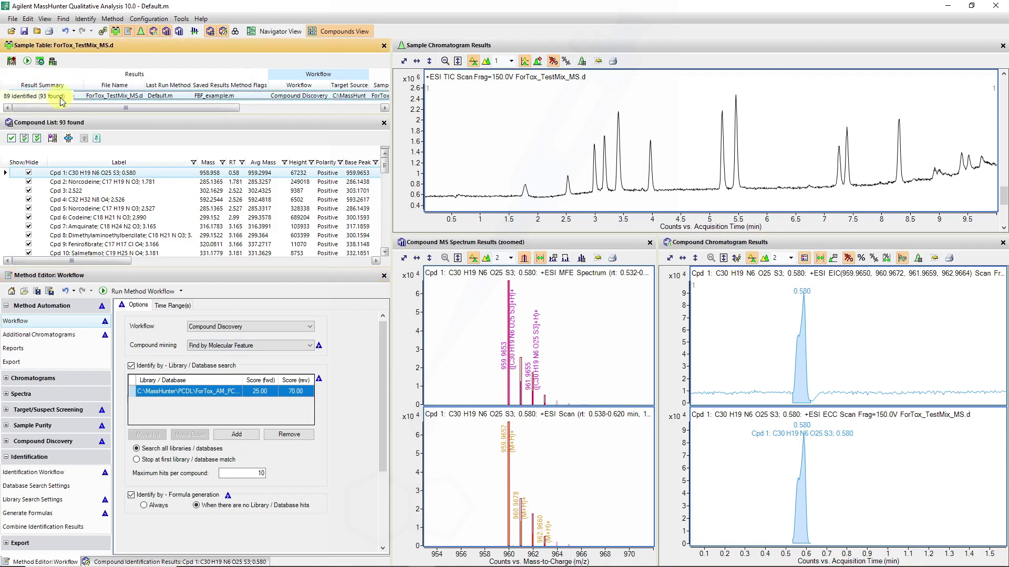
left_click(19, 97)
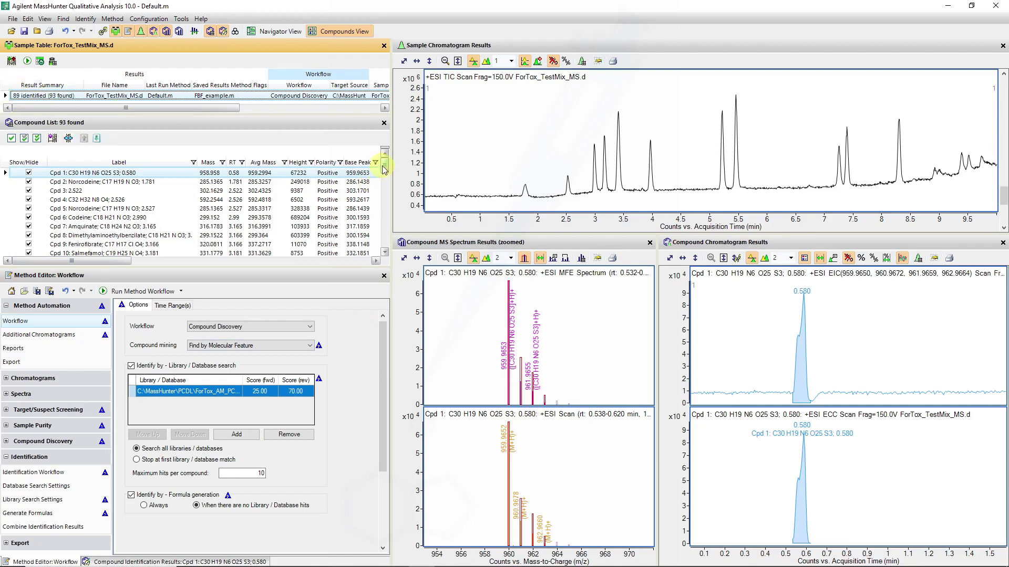
Step: Sort the identified compounds by retention time and display compound 56 at 8.301 min
left_click(233, 163)
left_click(236, 166)
left_click_drag(385, 166, 384, 216)
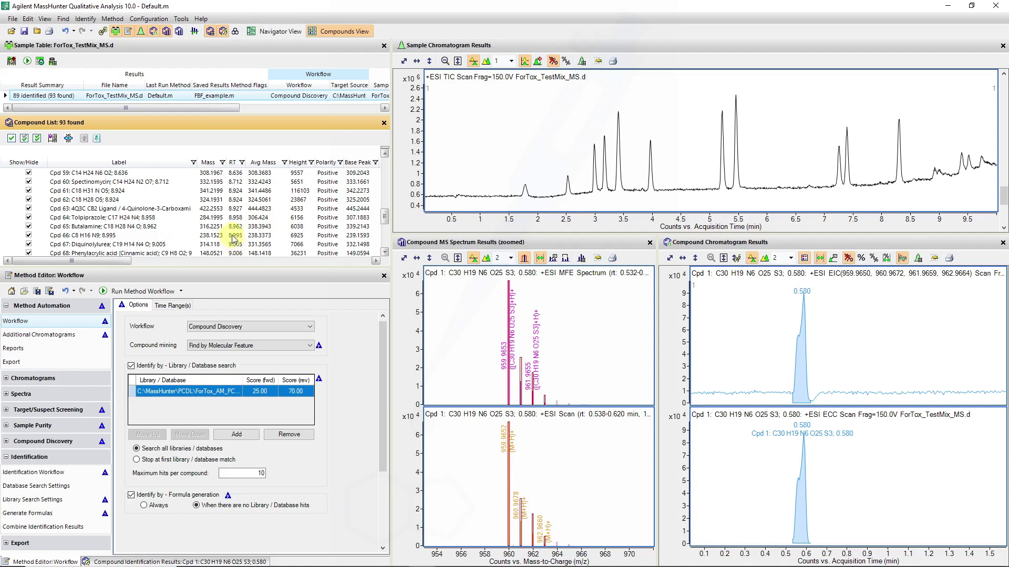
left_click(235, 181)
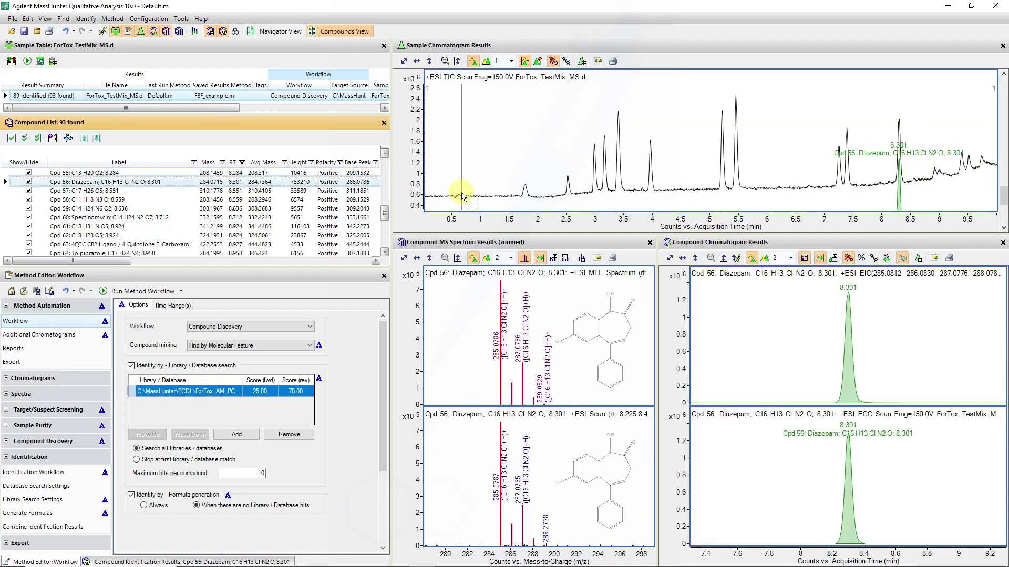
Step: Rescale the sample TIC's intensity axis down to zero and examine the database search candidates for compound 56
left_click(411, 171)
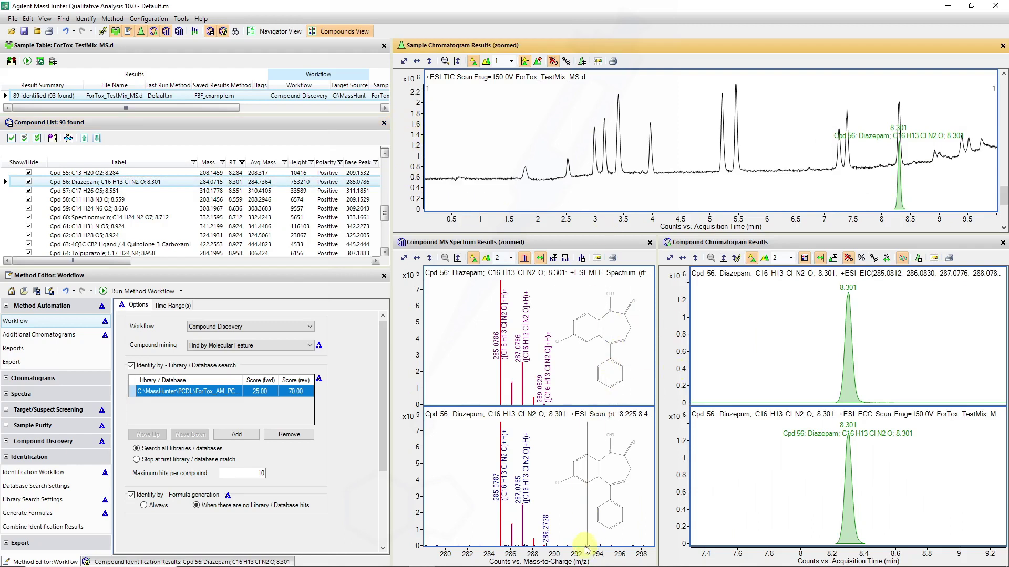
left_click(218, 561)
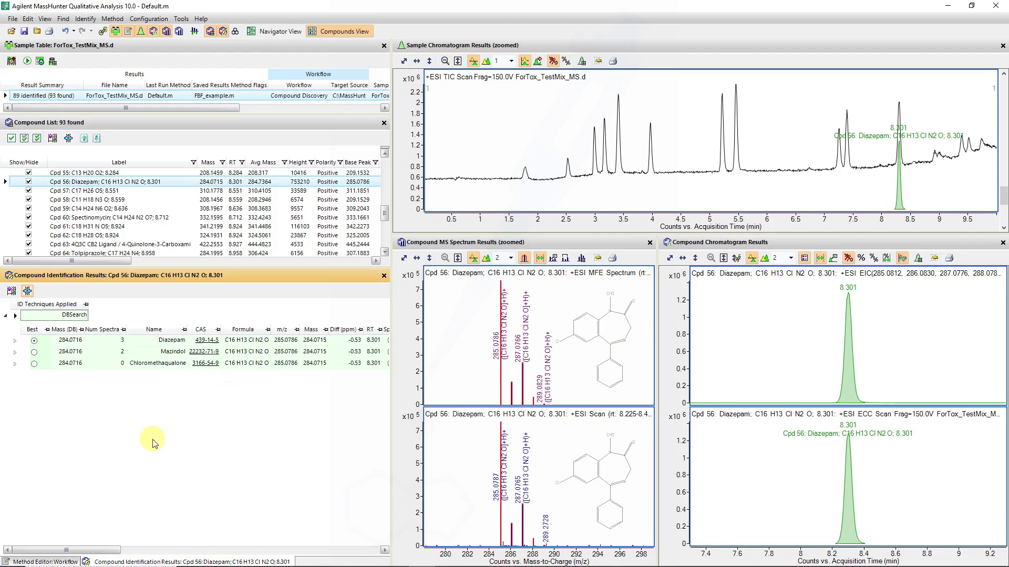
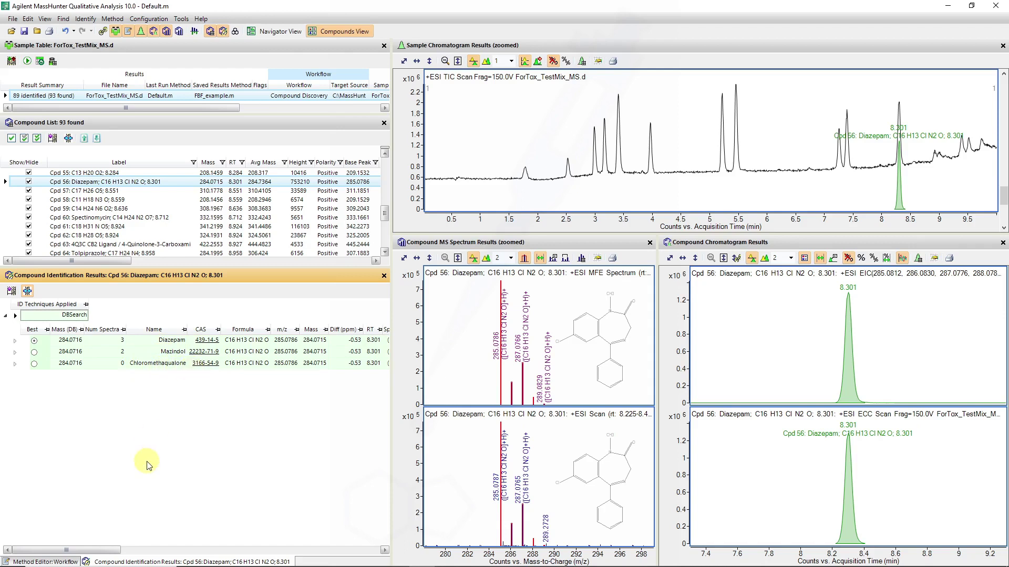
mouse_move(104, 551)
left_mouse_down()
mouse_move(353, 541)
mouse_move(86, 548)
left_mouse_up()
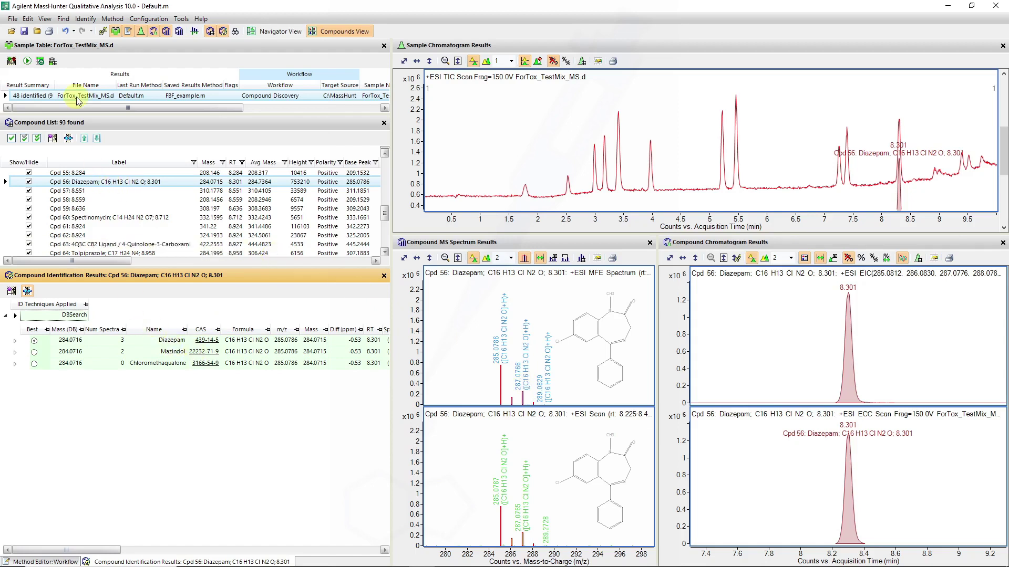
Step: Set up an MS/MS inclusion list export in the Targeted MS/MS inclusion list format, restricted to only highlighted compounds
left_click(13, 19)
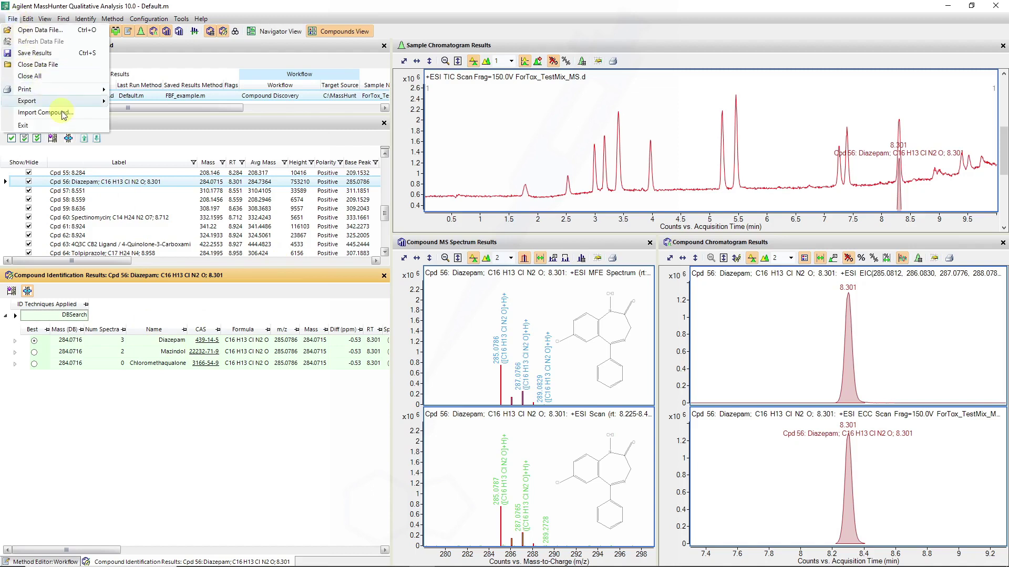
mouse_move(78, 101)
left_click(160, 148)
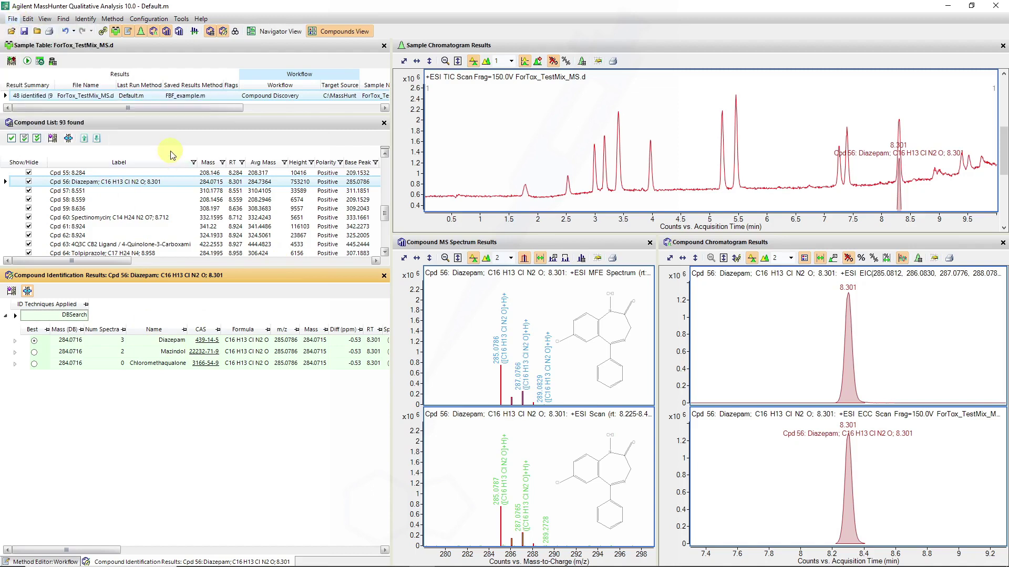
left_click(473, 266)
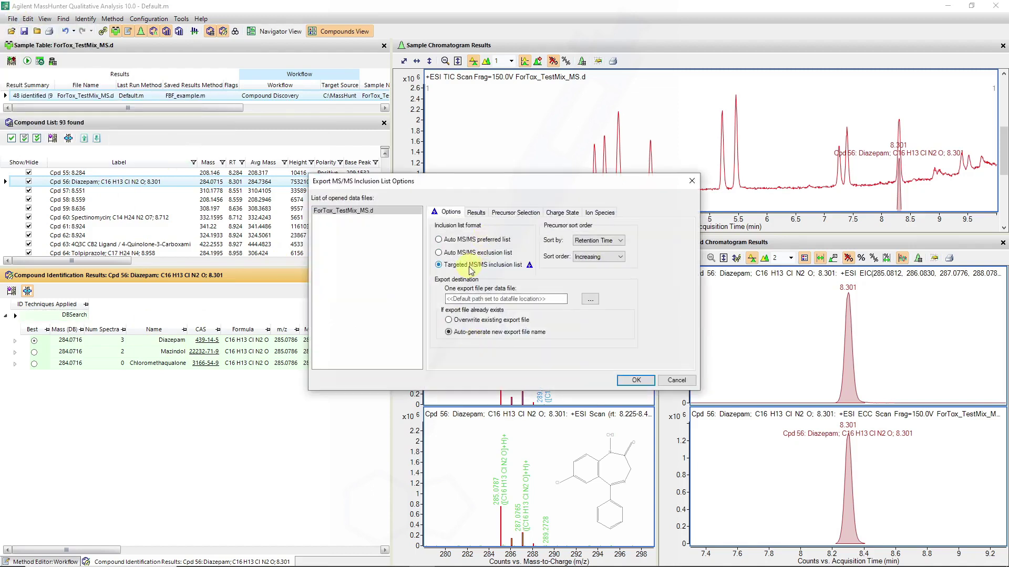
left_click(476, 213)
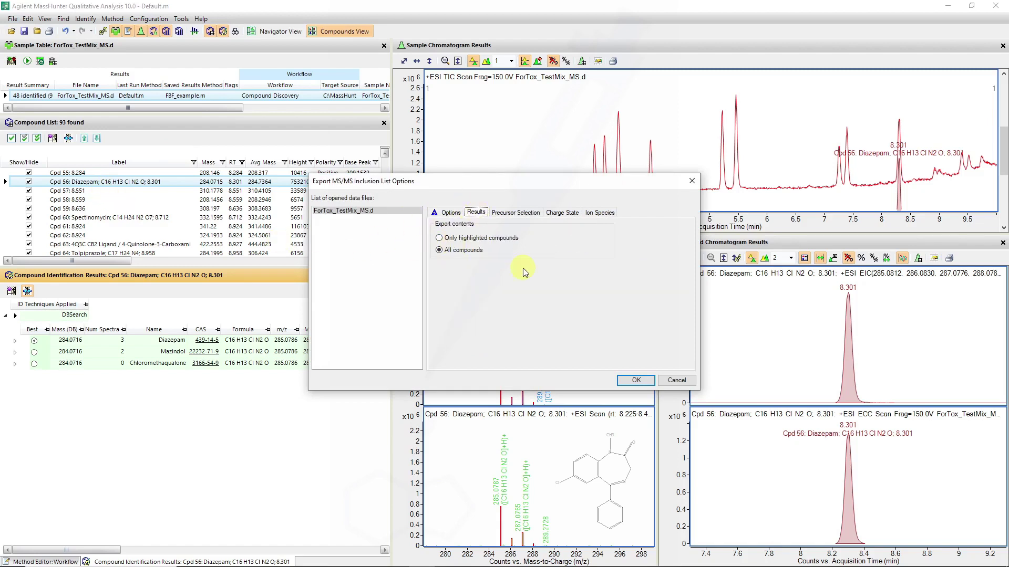
left_click(475, 238)
Step: Review the inclusion list export settings, covering list format, sort order, export destination, precursor selection and charge state preferences
left_click(448, 214)
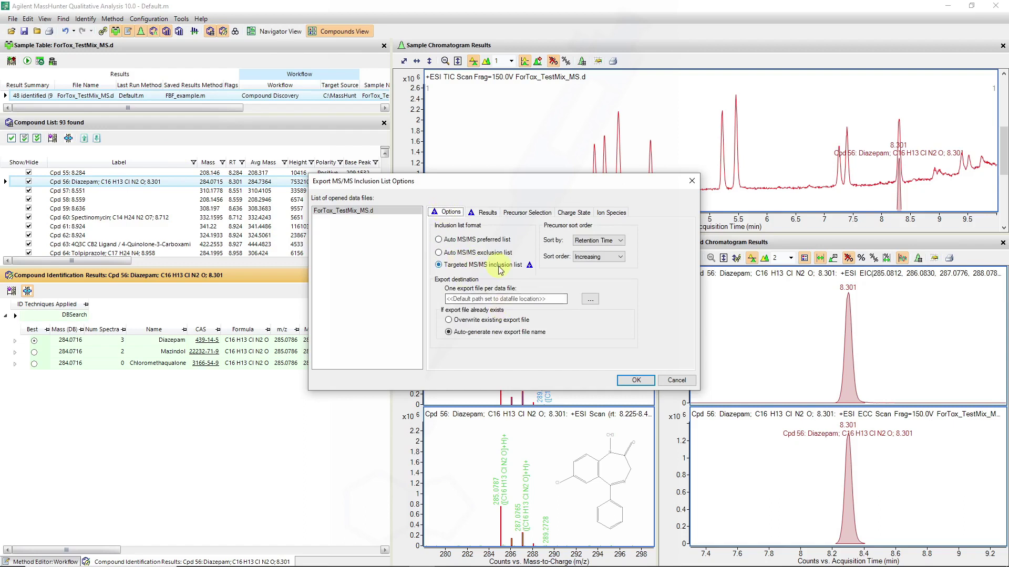
mouse_move(501, 270)
left_click(525, 213)
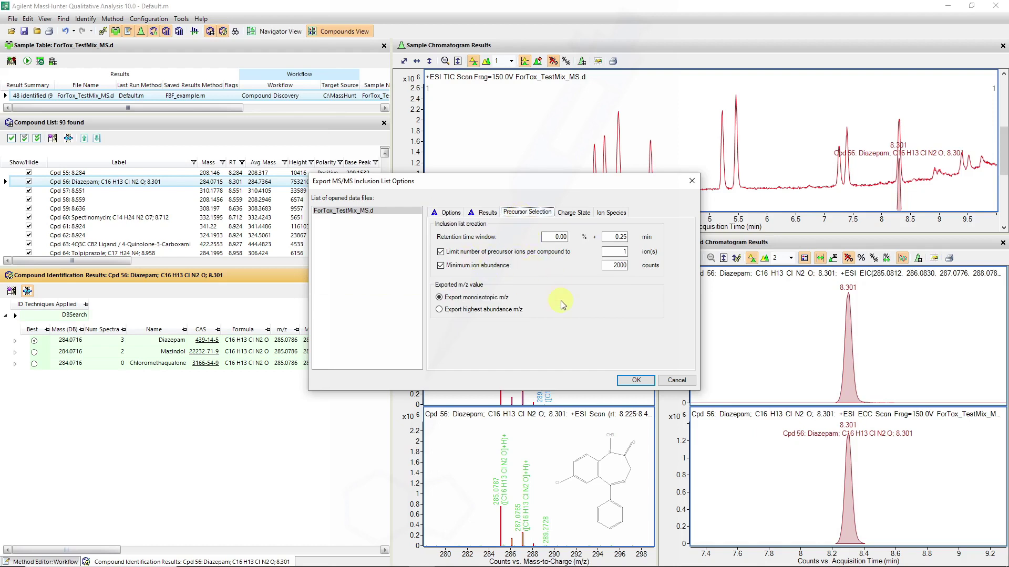
left_click(573, 212)
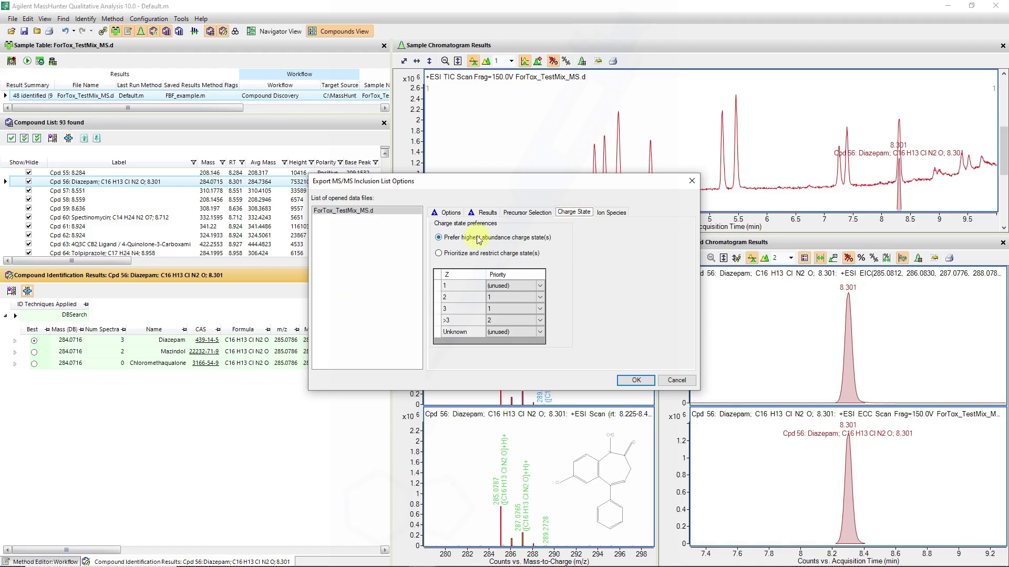
left_click(449, 212)
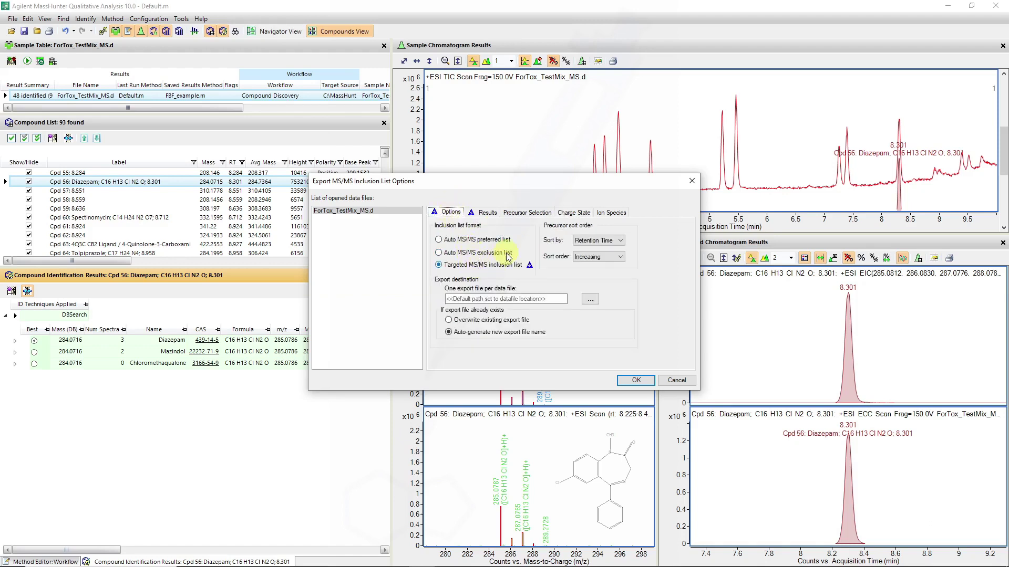
left_click(568, 213)
left_click(535, 215)
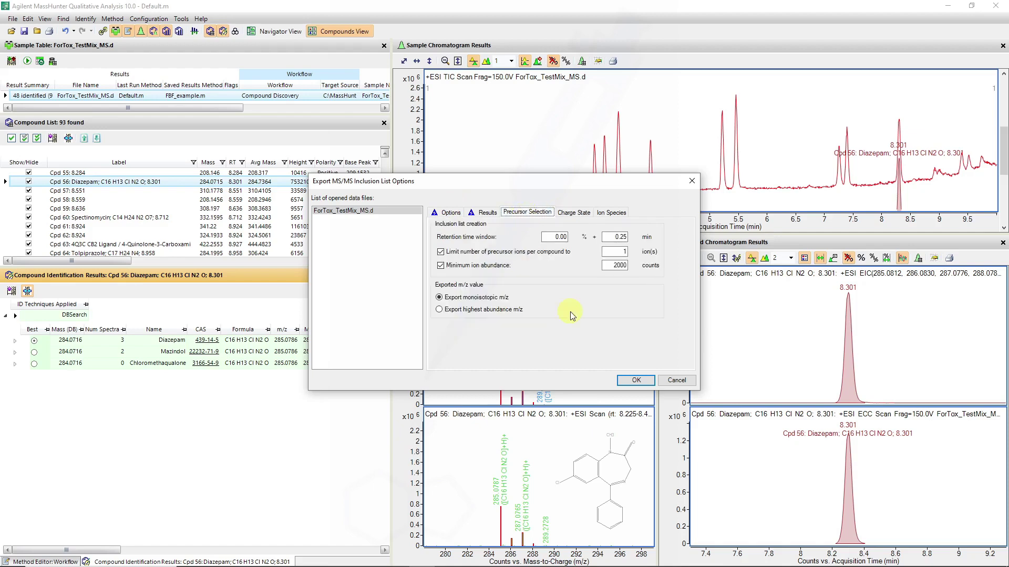